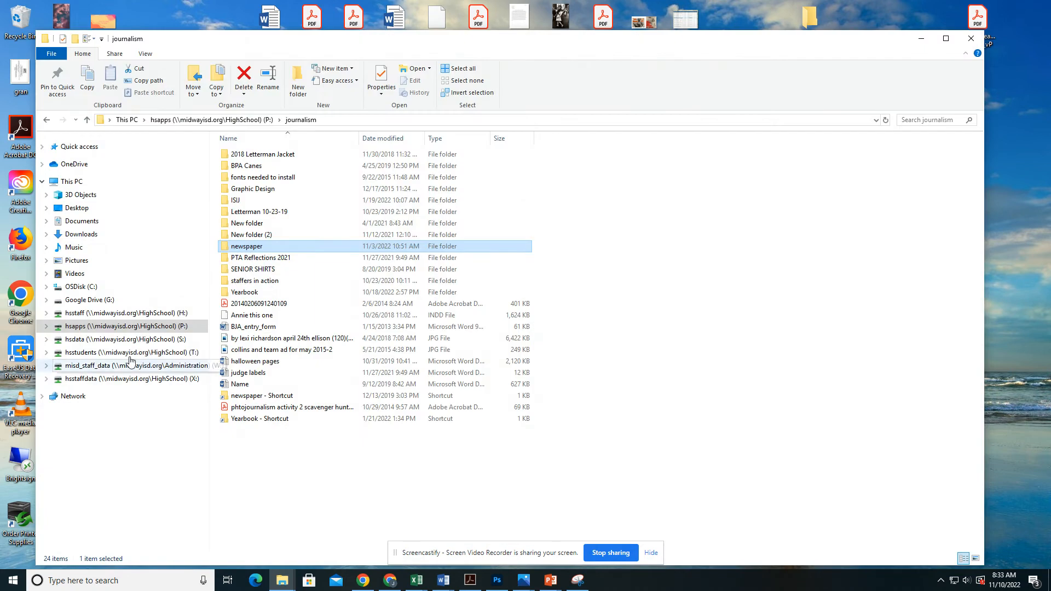
# Browse the hsapps (P:) drive to journalism > newspaper > 01 Issues > 2022-2023 > october 2022 > october art
pyautogui.click(72, 181)
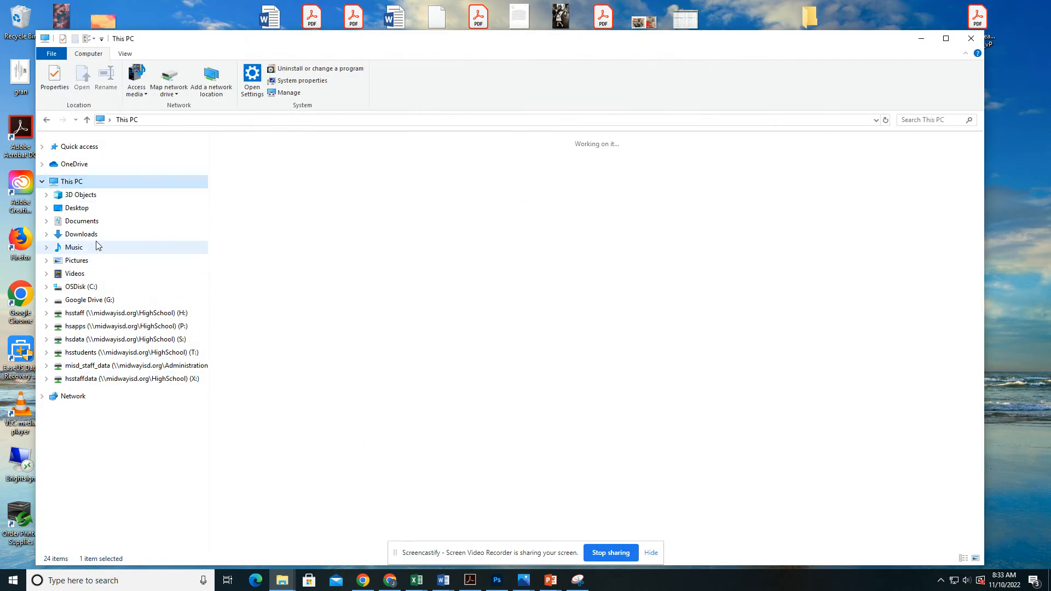
pyautogui.click(99, 328)
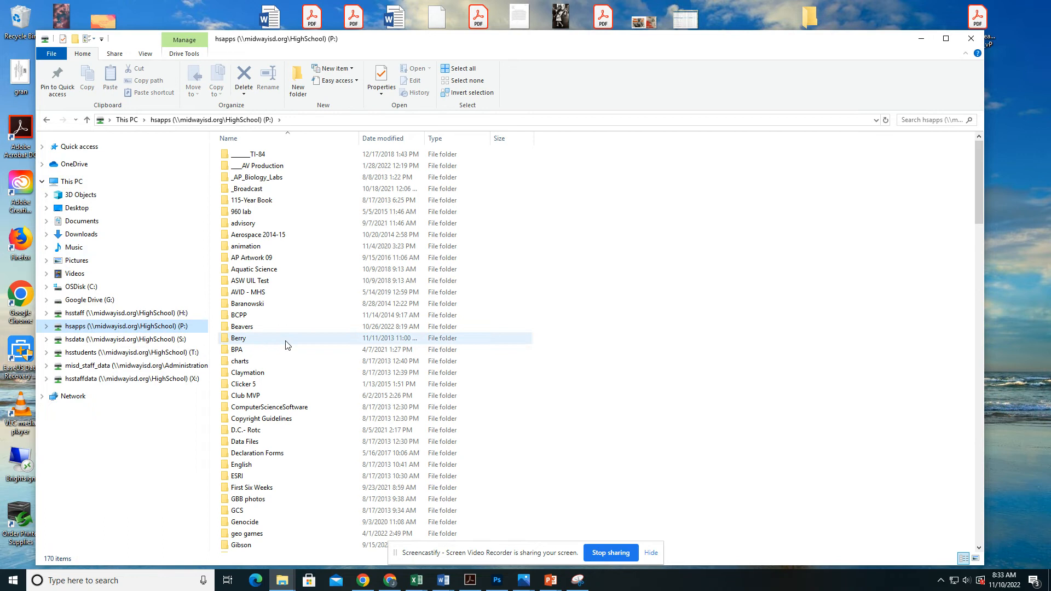
pyautogui.press('j')
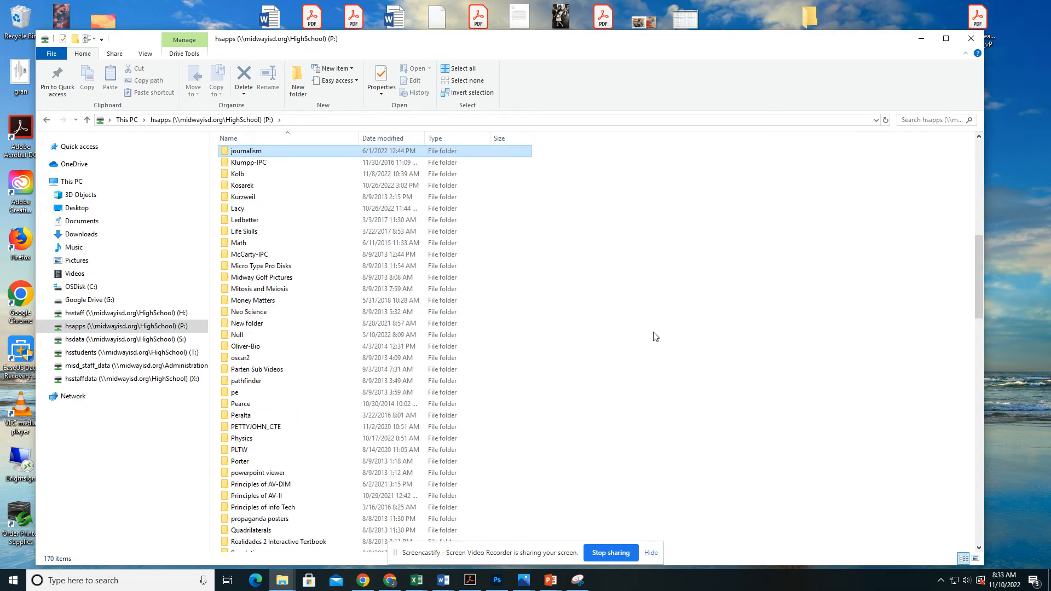
pyautogui.doubleClick(282, 155)
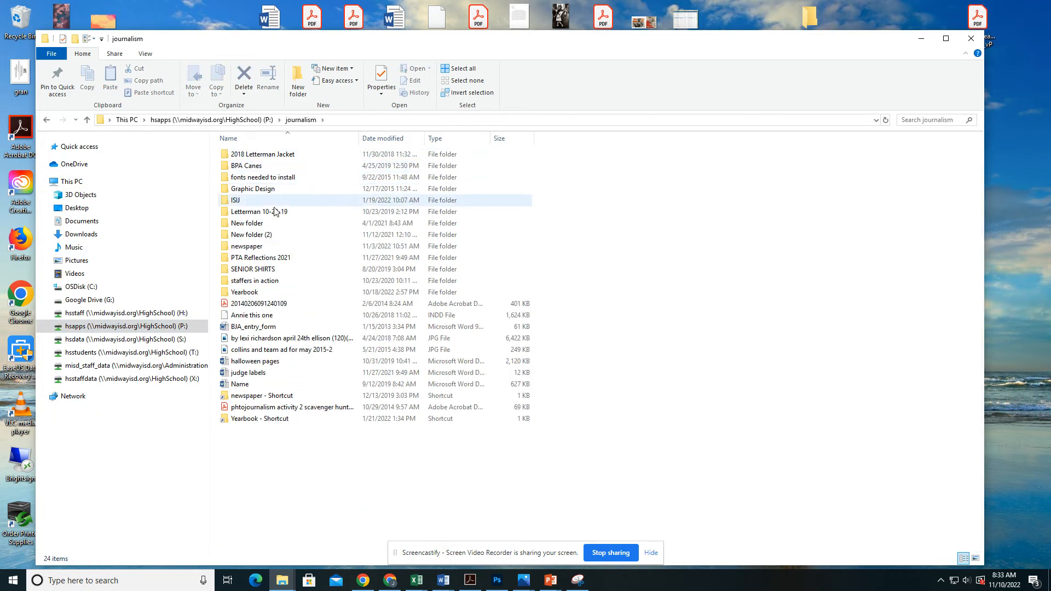
pyautogui.doubleClick(262, 246)
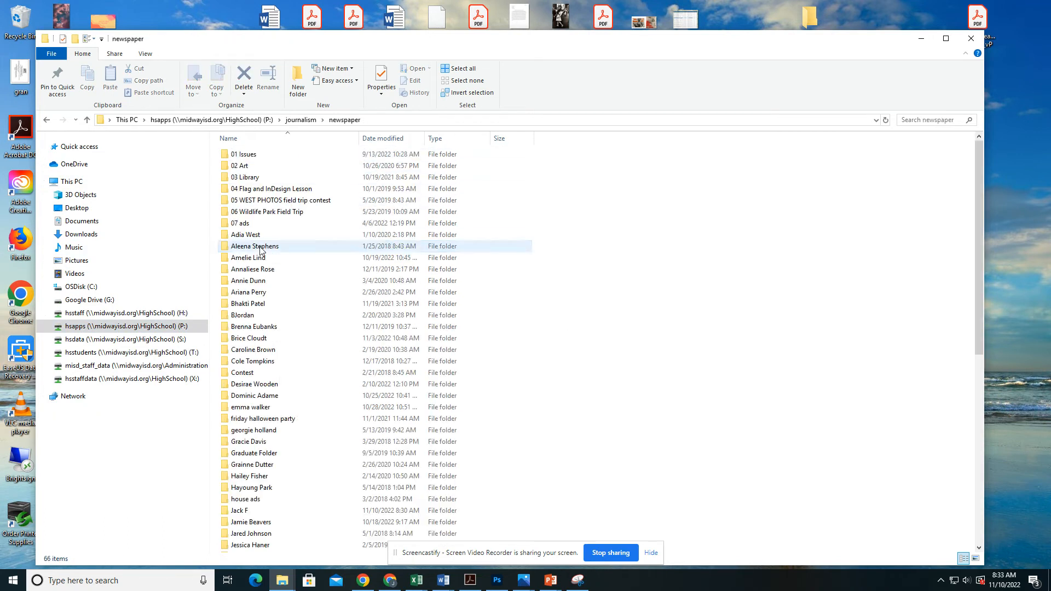
pyautogui.doubleClick(255, 156)
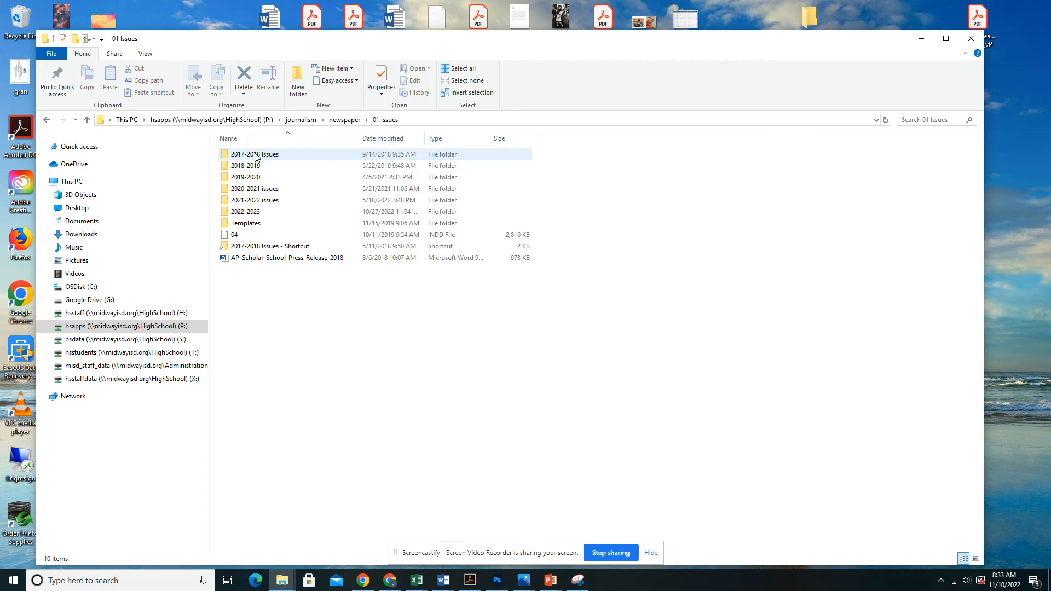
pyautogui.doubleClick(254, 212)
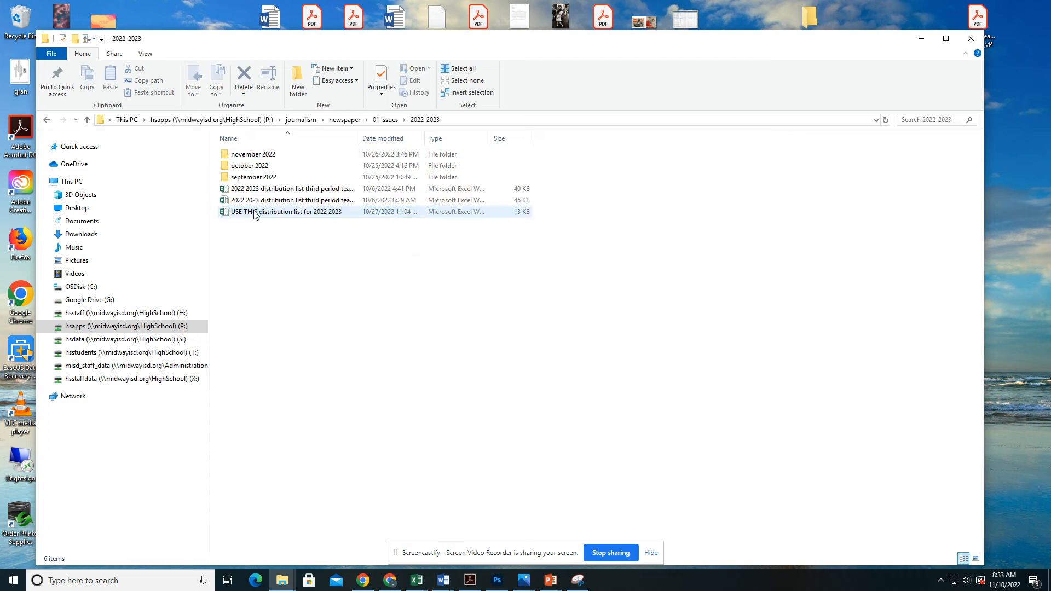
pyautogui.doubleClick(252, 166)
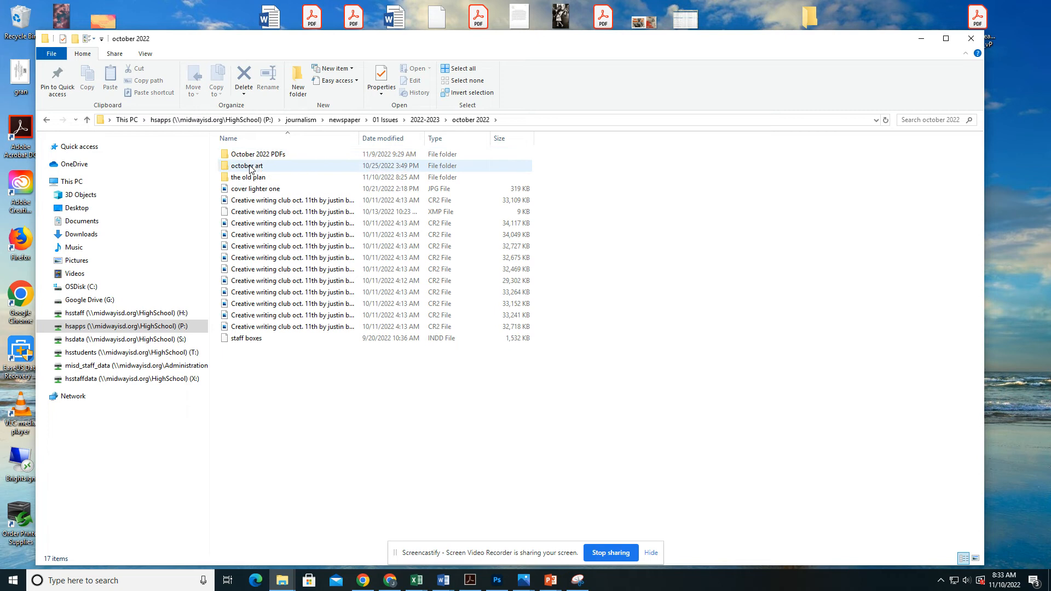
pyautogui.doubleClick(249, 167)
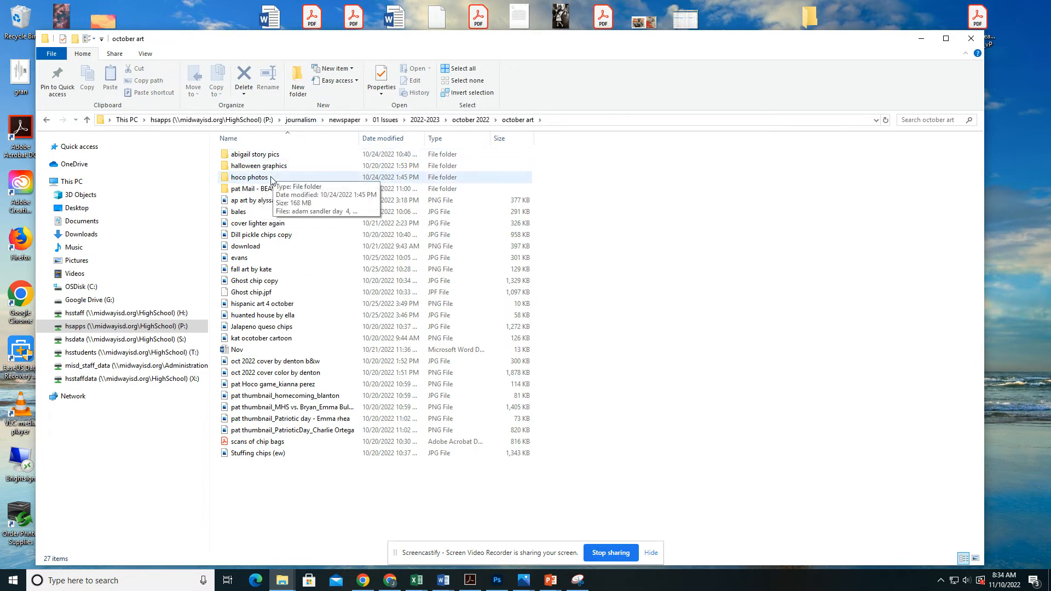
# Return to the journalism folder, open Yearbook > 2023 and look through its topic folders
pyautogui.click(296, 121)
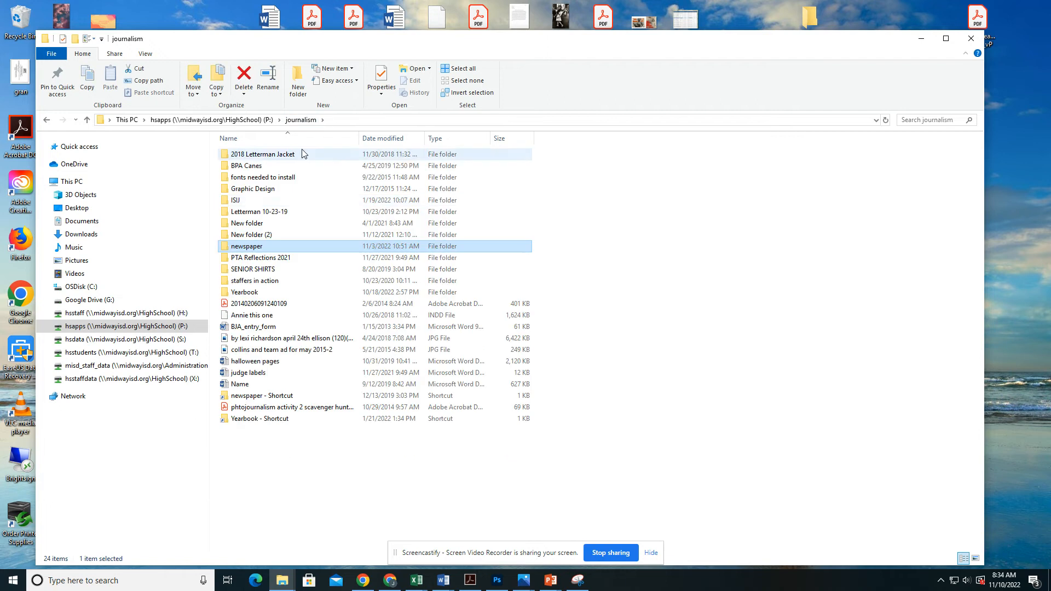
pyautogui.doubleClick(244, 291)
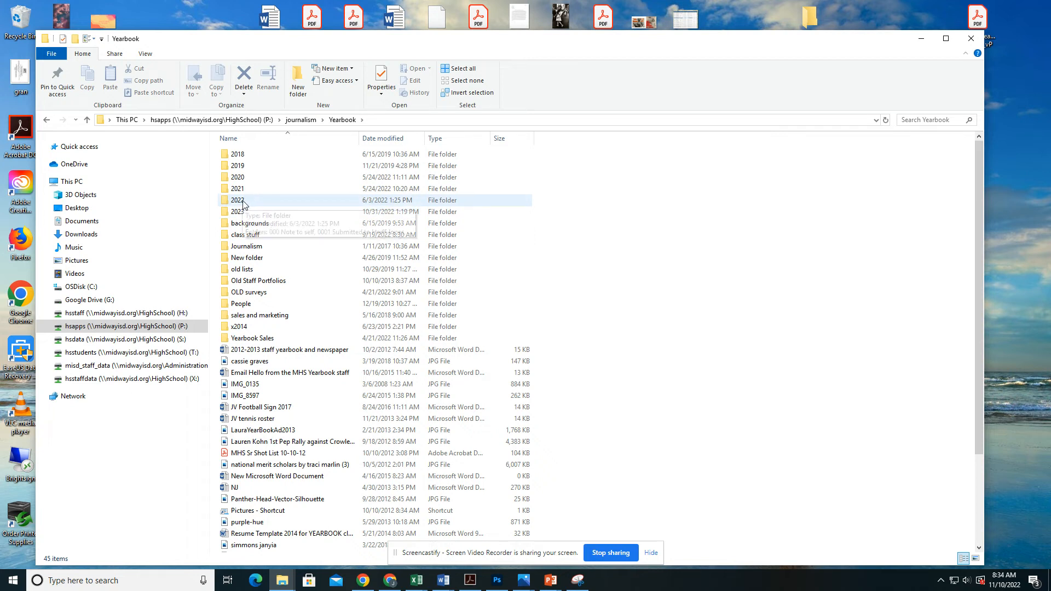
pyautogui.doubleClick(248, 214)
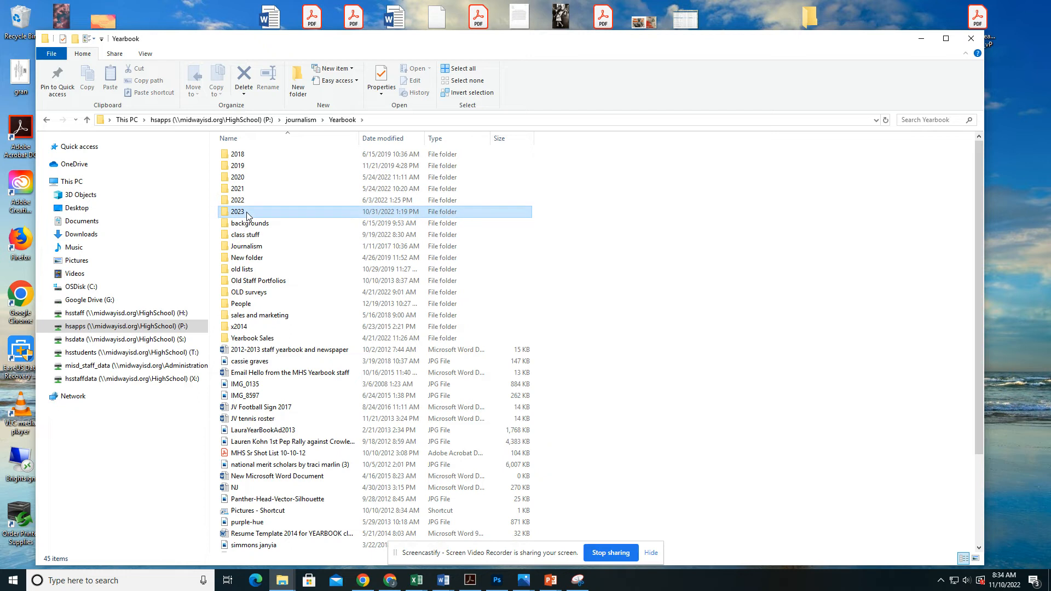
pyautogui.scroll(-9, 279, 260)
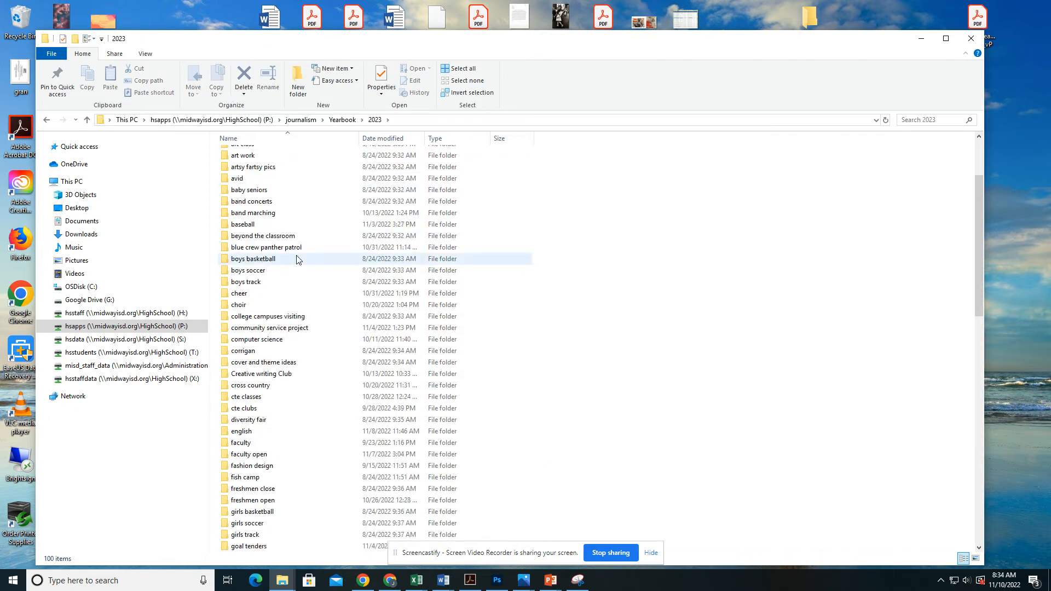
pyautogui.scroll(-4, 279, 353)
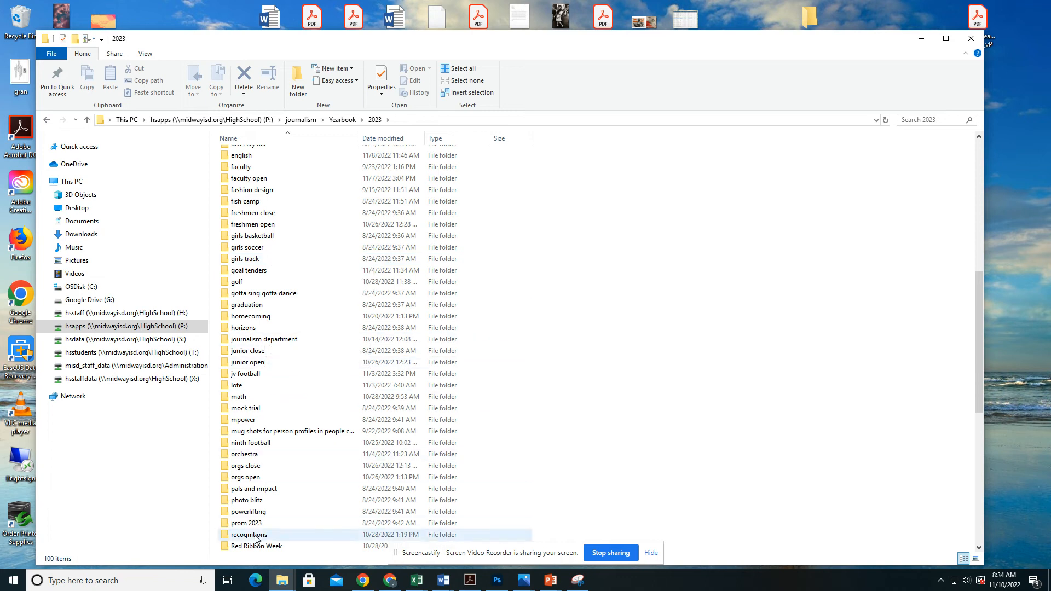
# Go back to the journalism folder and open the newspaper's October 2022 hoco photos folder inside october art
pyautogui.click(301, 119)
pyautogui.doubleClick(251, 246)
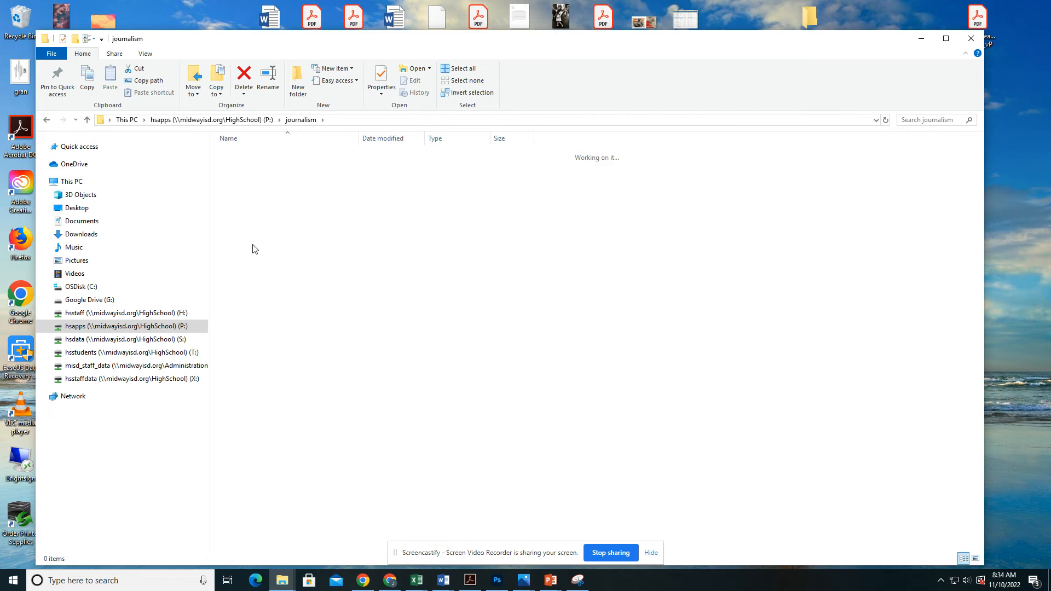
pyautogui.doubleClick(254, 159)
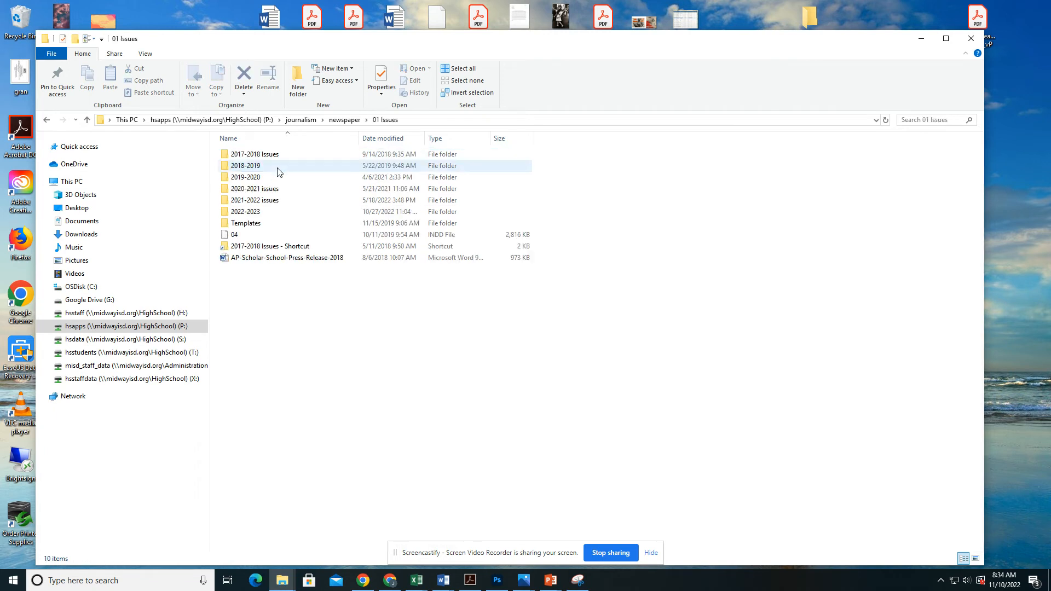
pyautogui.doubleClick(265, 212)
pyautogui.doubleClick(269, 165)
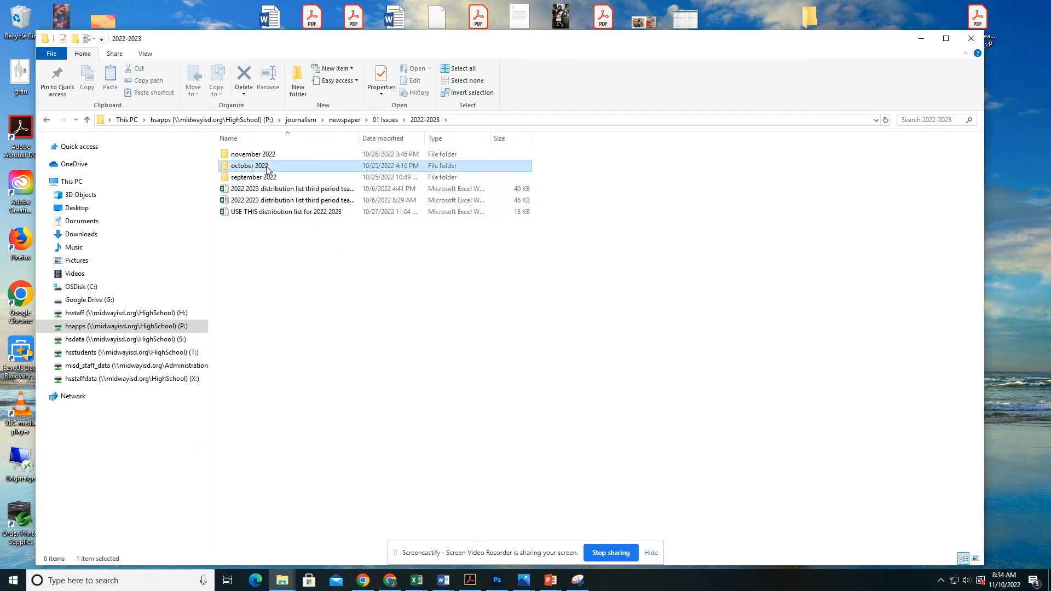
pyautogui.click(266, 169)
pyautogui.doubleClick(267, 171)
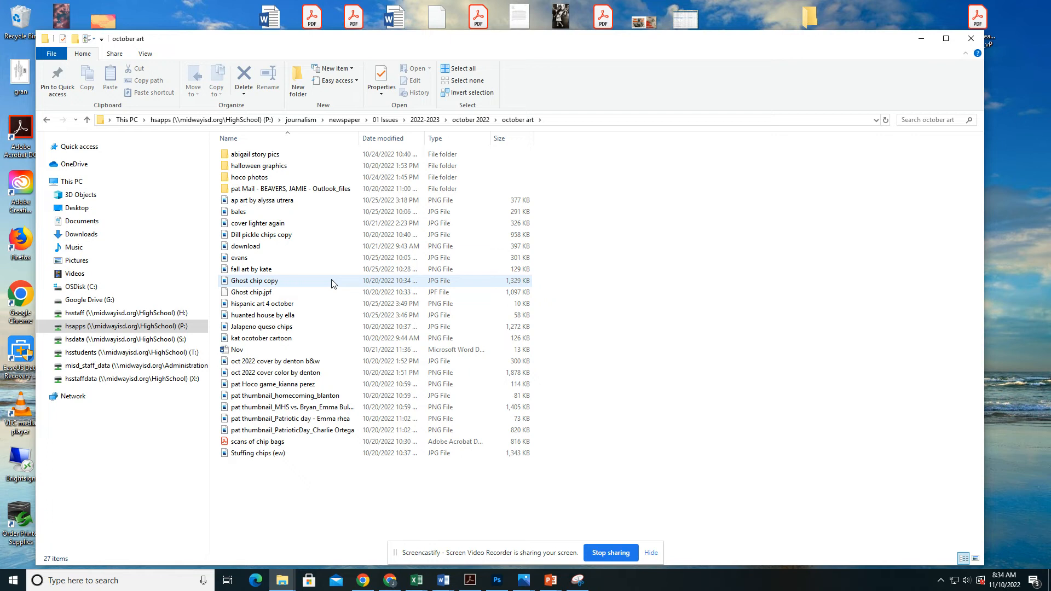
pyautogui.doubleClick(261, 178)
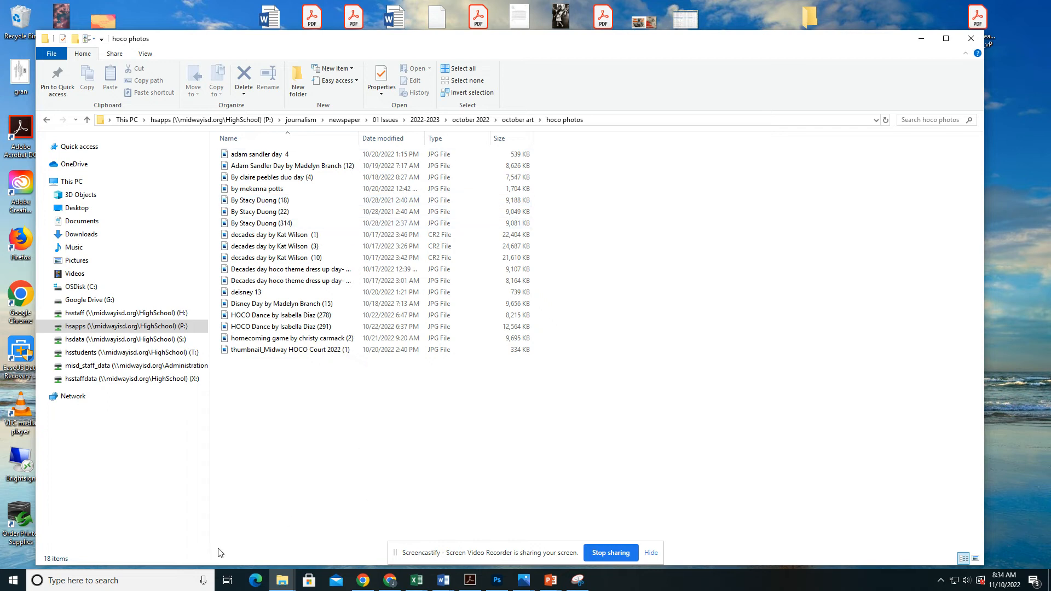
# Search for "ind" and launch Adobe InDesign
pyautogui.click(172, 581)
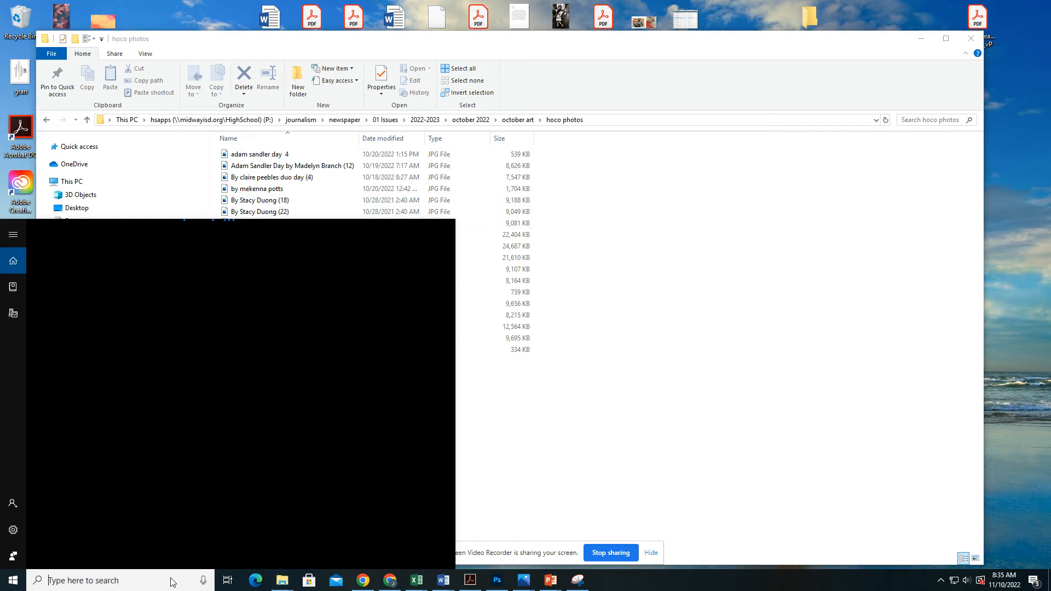
pyautogui.write('ind')
pyautogui.click(121, 283)
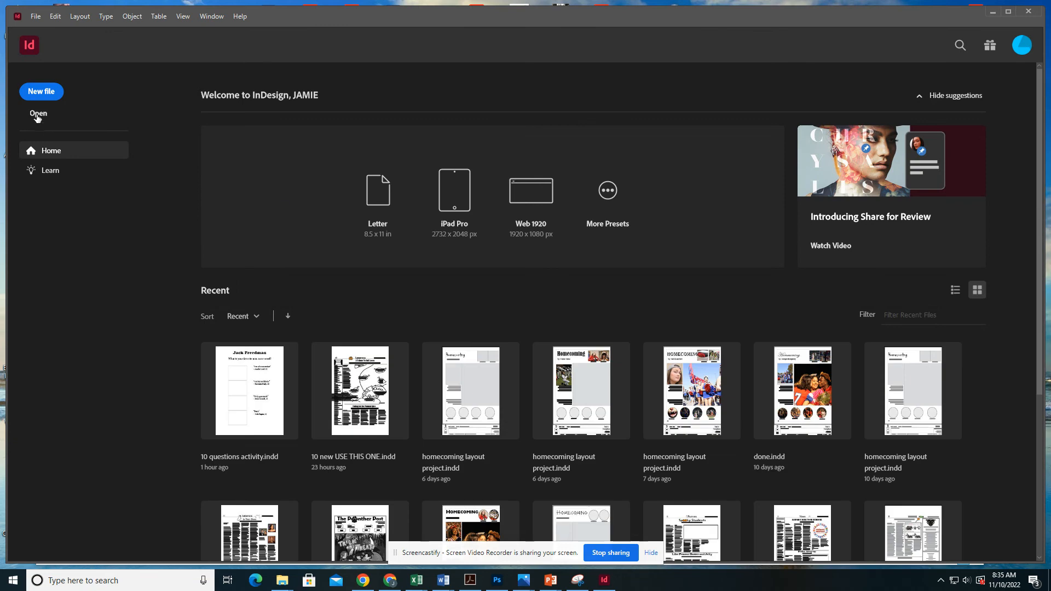
# Open the 10 questions activity document from the student's folder in journalism > newspaper on the hsapps (P:) drive
pyautogui.click(37, 115)
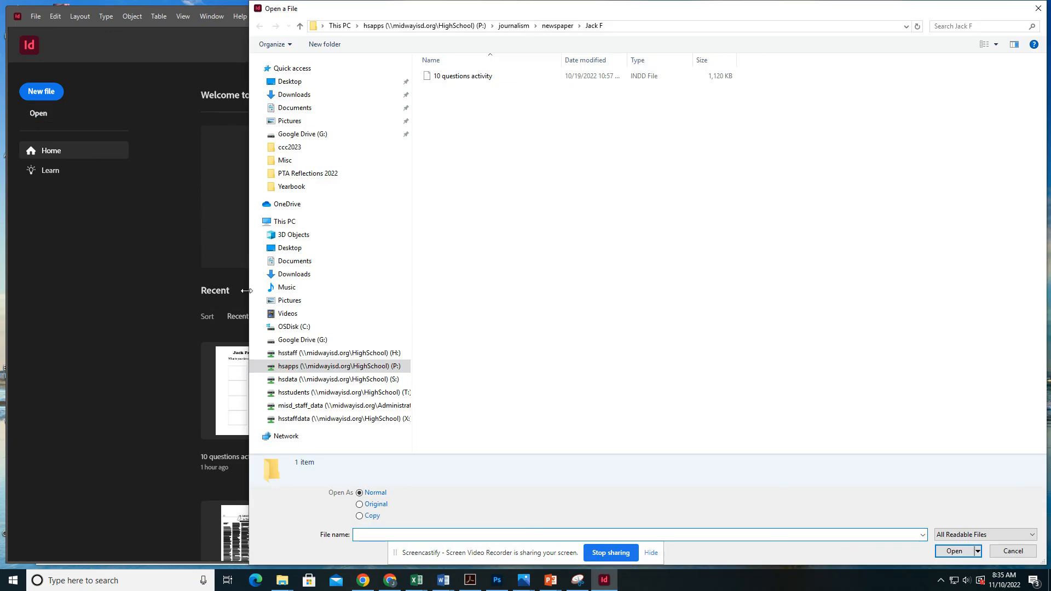
pyautogui.click(300, 367)
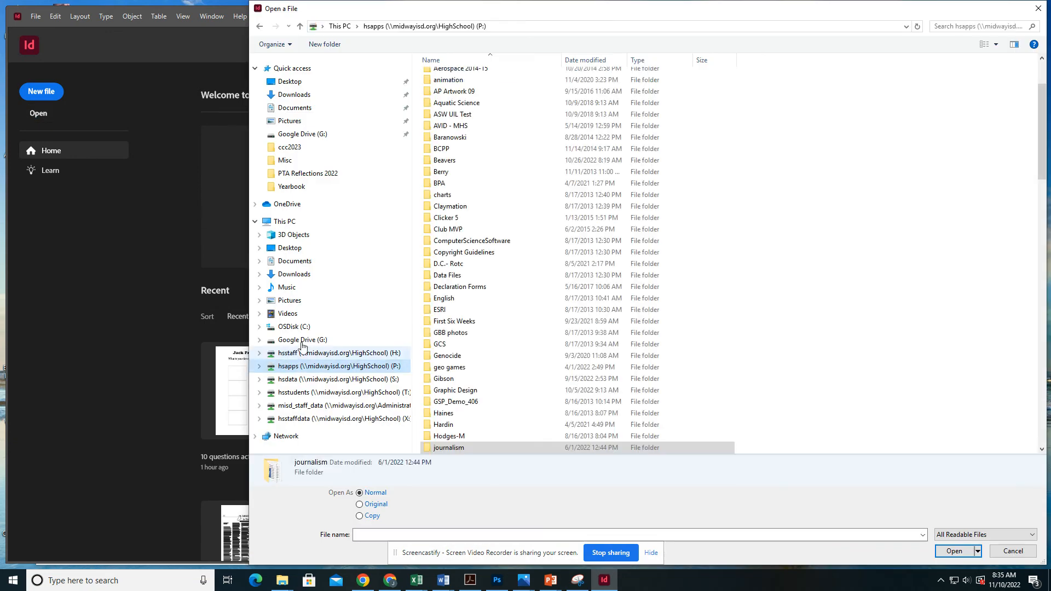
pyautogui.doubleClick(496, 447)
pyautogui.doubleClick(458, 170)
pyautogui.scroll(-7, 457, 170)
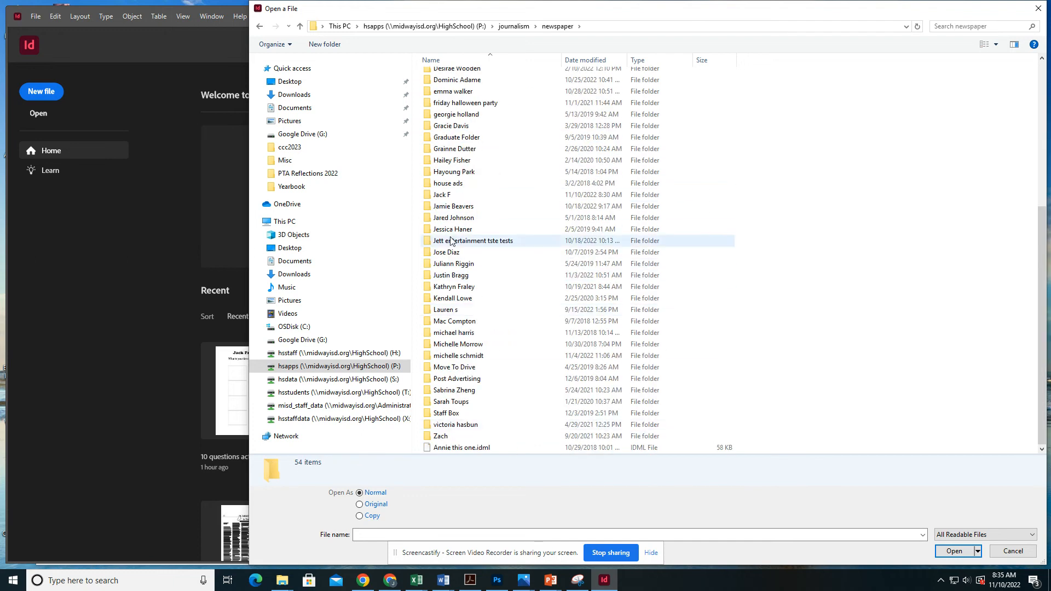
pyautogui.doubleClick(452, 195)
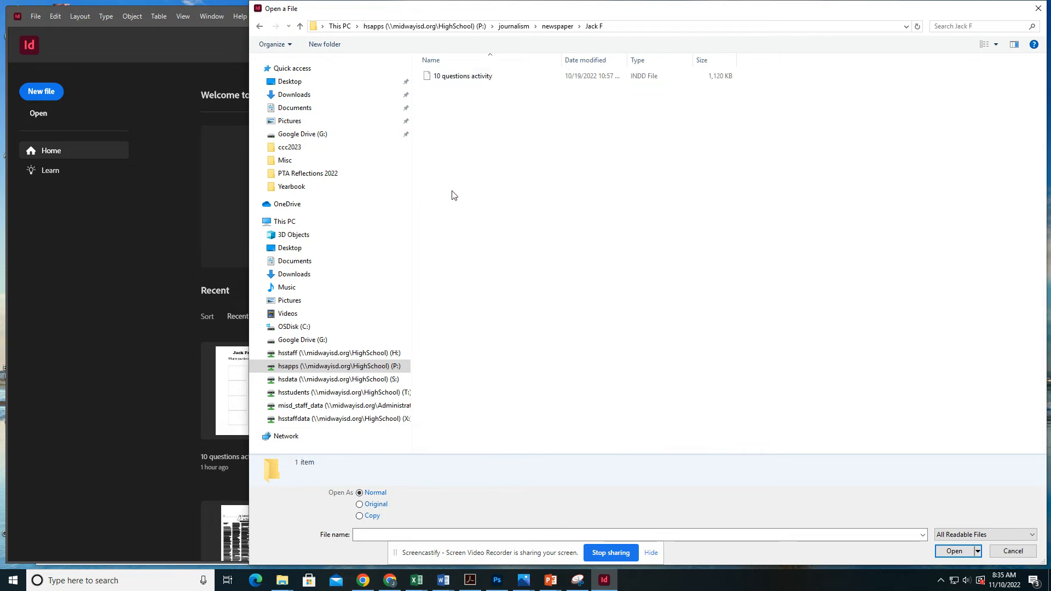
pyautogui.click(481, 77)
pyautogui.doubleClick(482, 78)
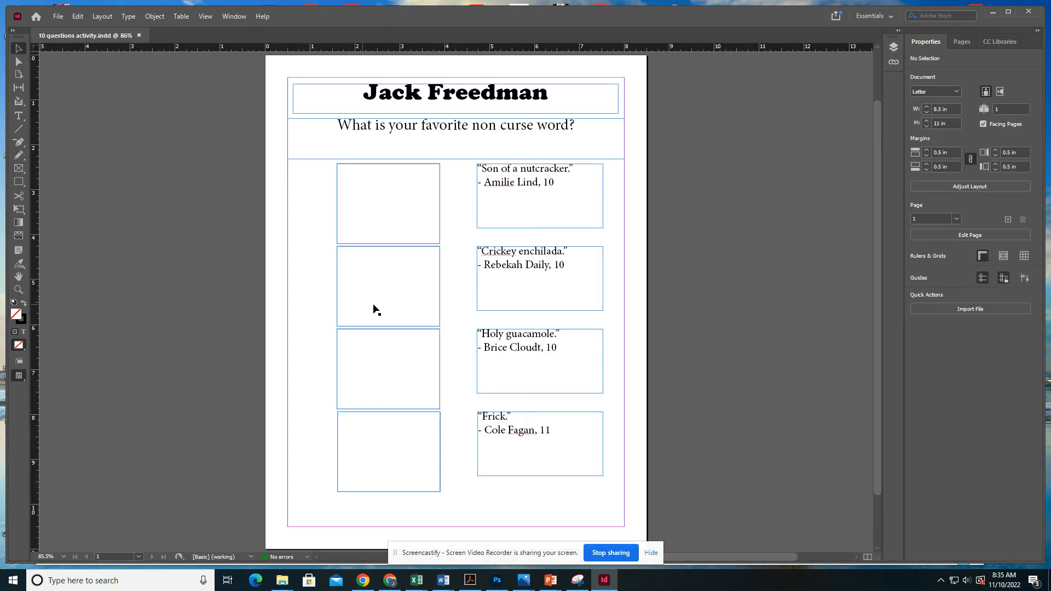
# Examine the title frame, the four quote text frames and the empty photo frames on the page
pyautogui.click(432, 106)
pyautogui.click(499, 218)
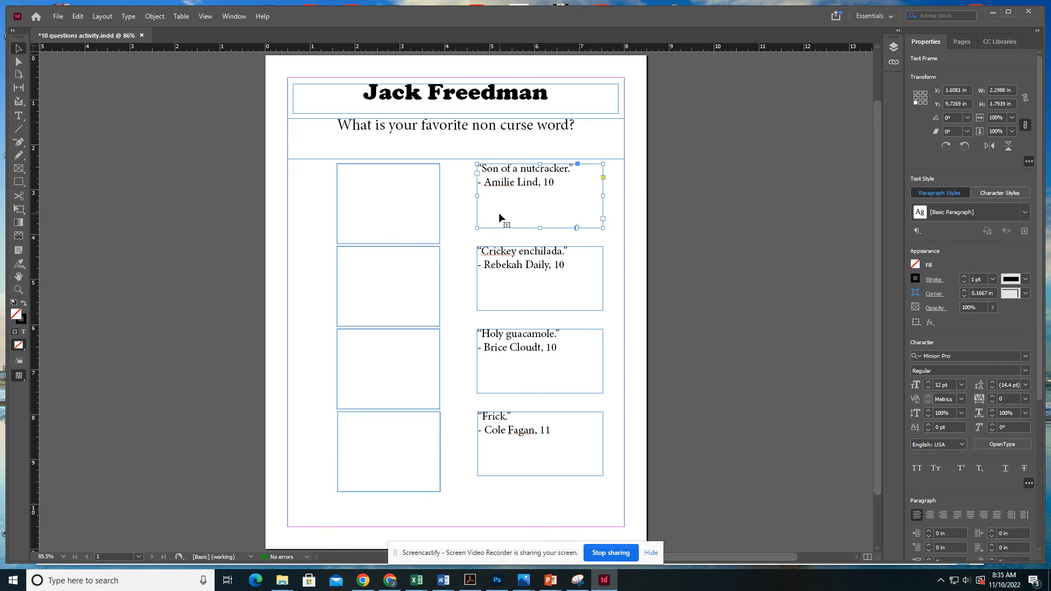
pyautogui.click(509, 288)
pyautogui.click(510, 382)
pyautogui.click(522, 445)
pyautogui.click(411, 198)
pyautogui.click(335, 302)
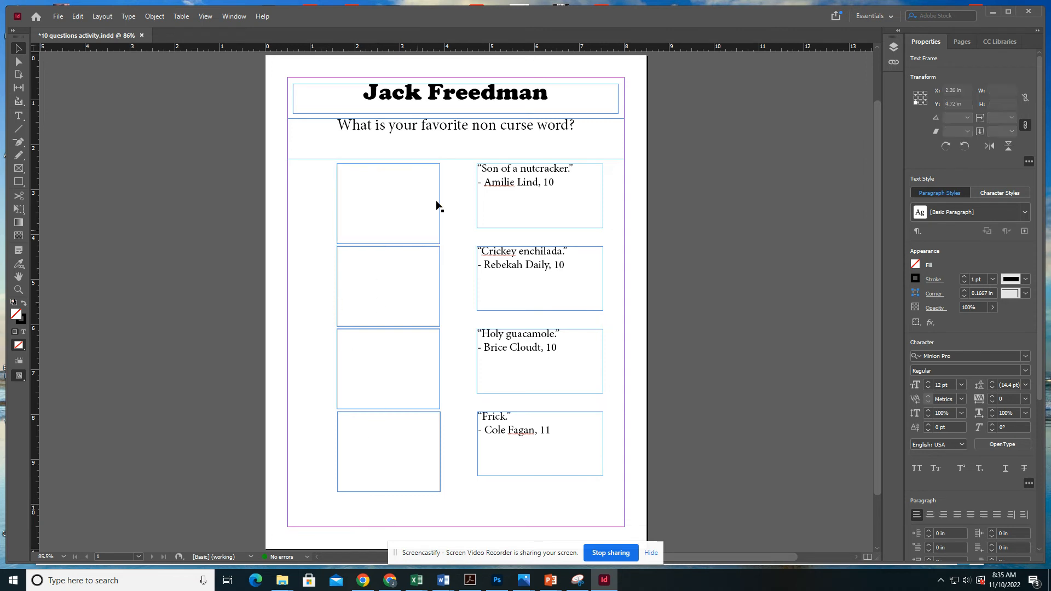
# For the first photo frame, start Place and browse hsapps (P:) to journalism > newspaper > 01 Issues > 2022-2023 > october 2022 > october art > hoco photos
pyautogui.click(410, 165)
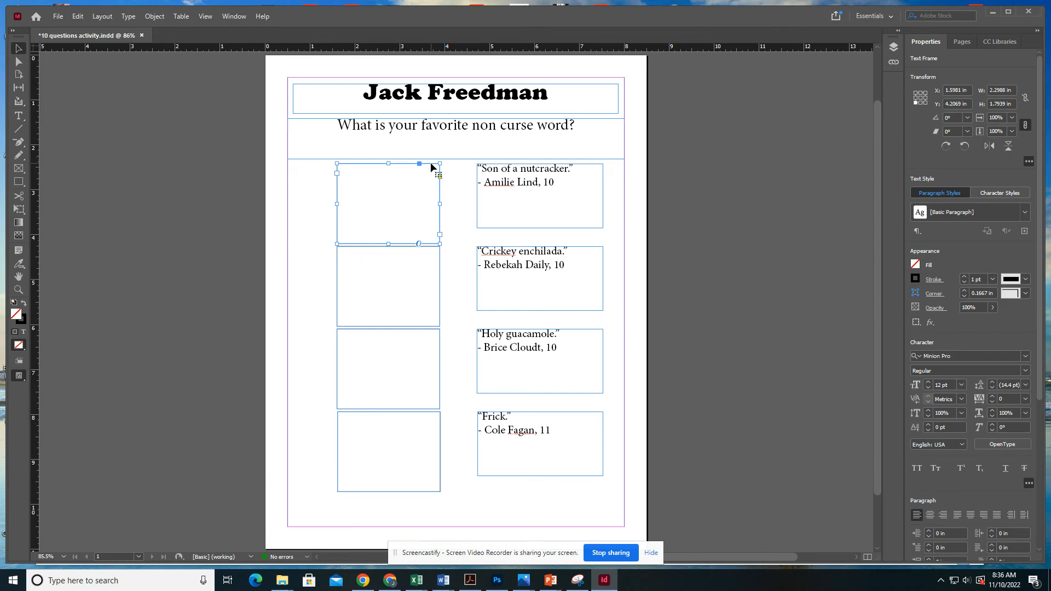
pyautogui.click(58, 18)
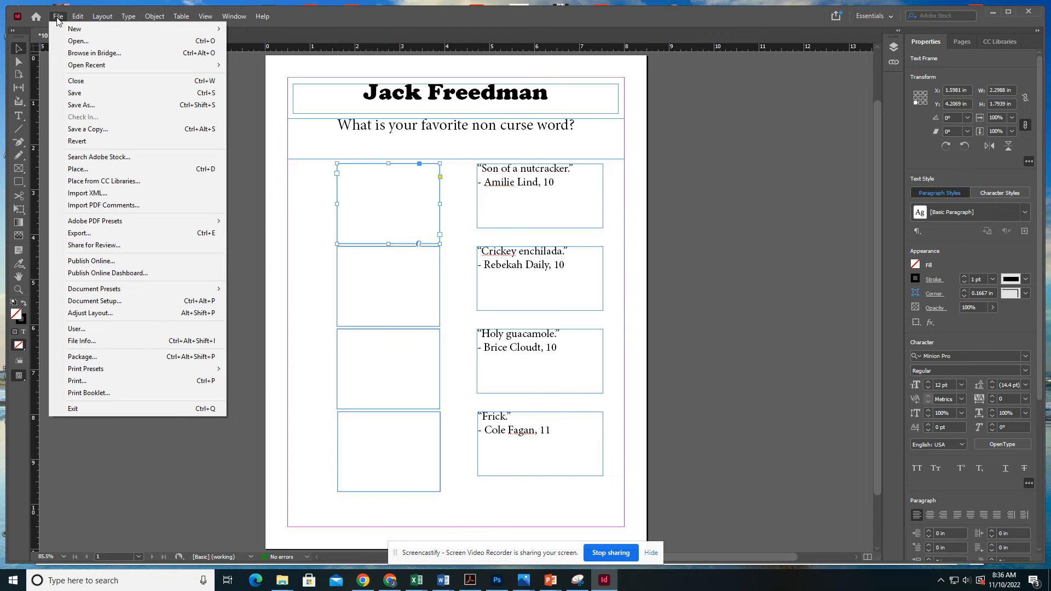
pyautogui.click(82, 170)
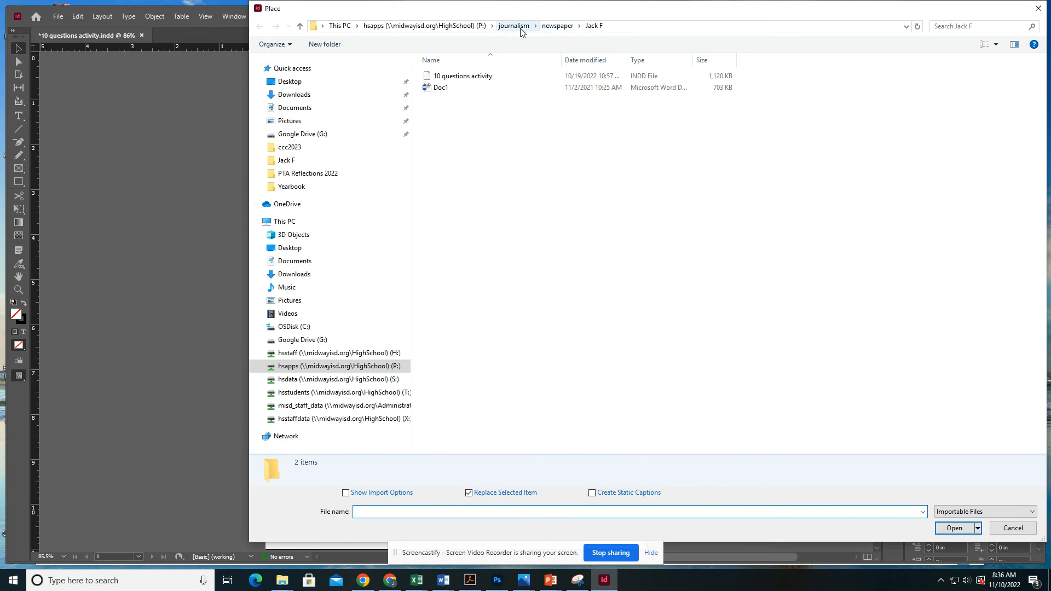
pyautogui.click(315, 368)
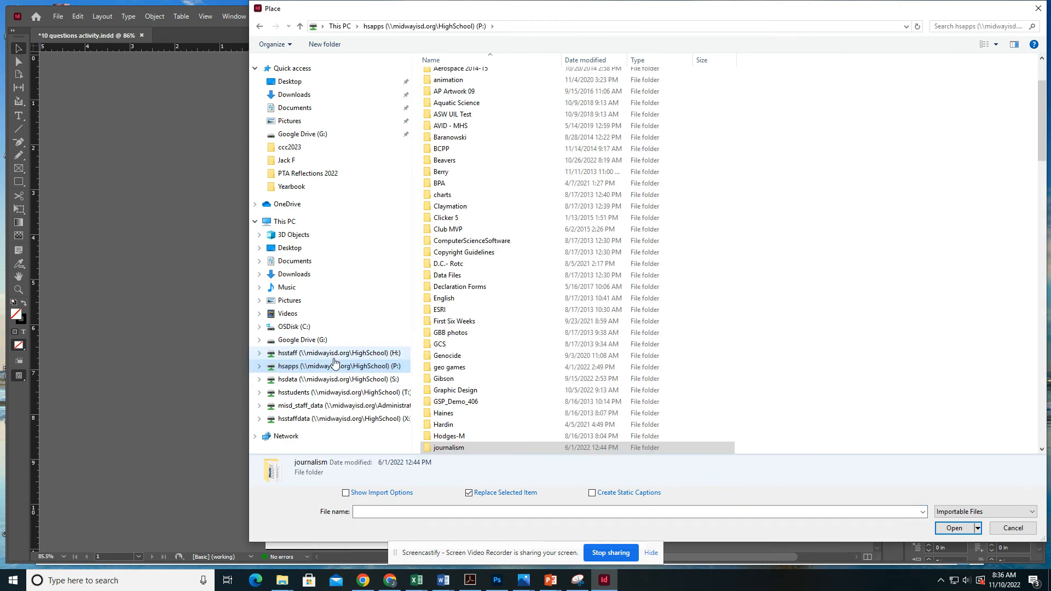
pyautogui.doubleClick(469, 452)
pyautogui.doubleClick(458, 171)
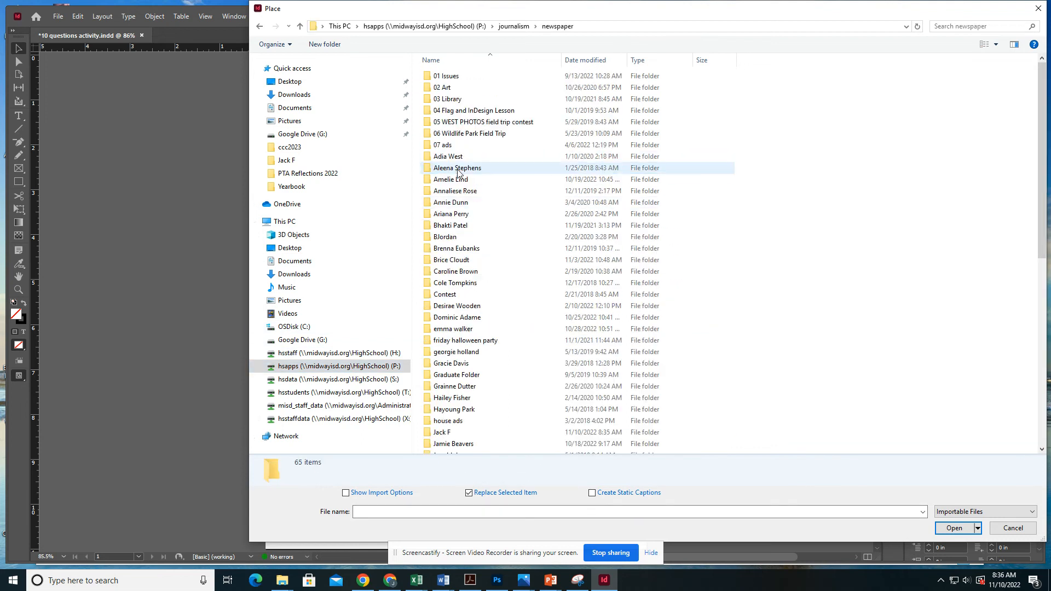
pyautogui.doubleClick(459, 77)
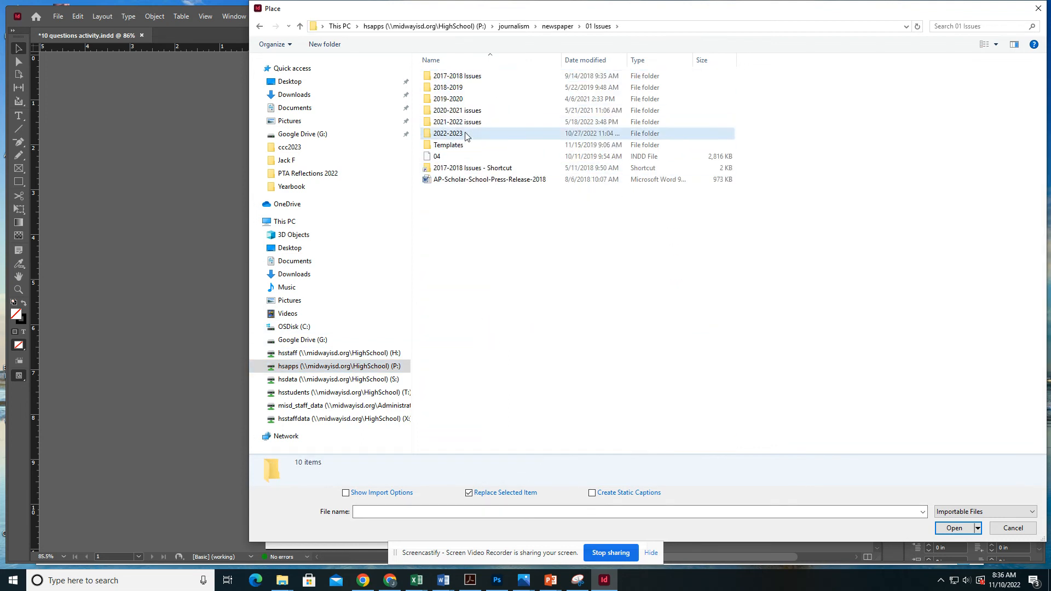
pyautogui.doubleClick(466, 135)
pyautogui.doubleClick(462, 87)
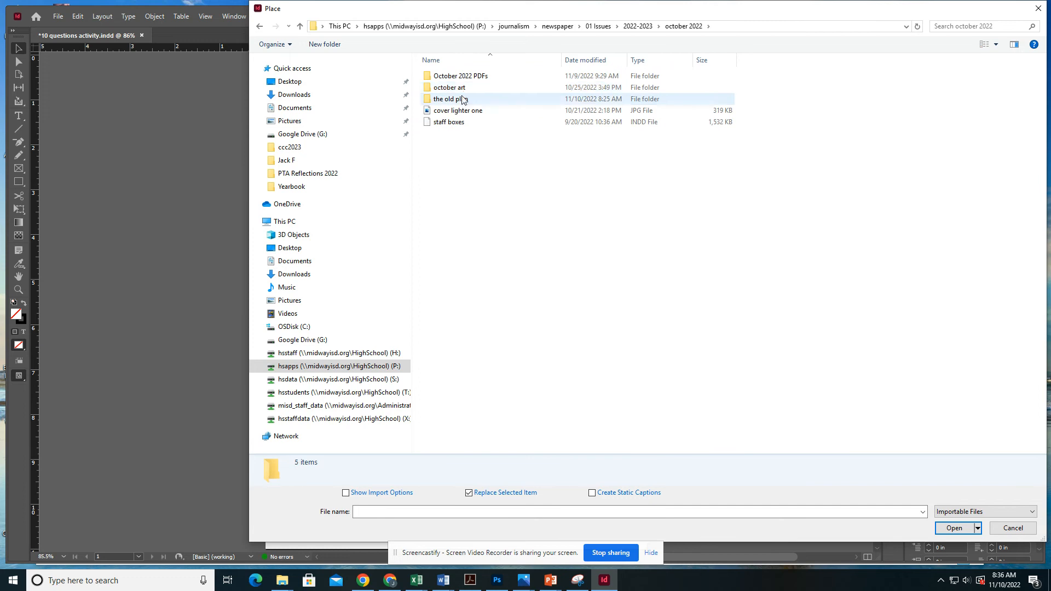
pyautogui.doubleClick(462, 87)
pyautogui.click(461, 100)
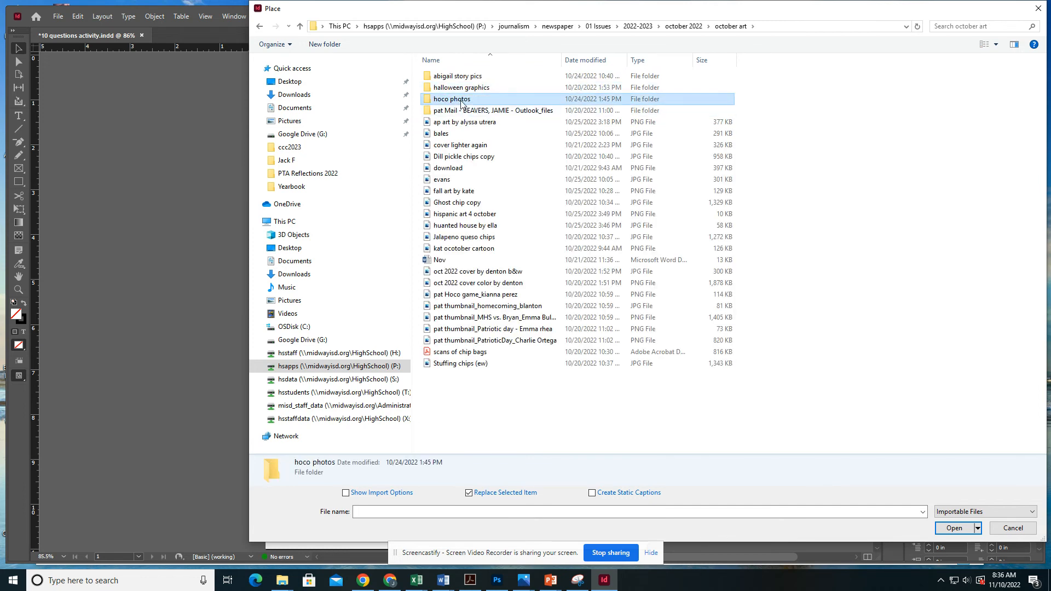
pyautogui.doubleClick(461, 101)
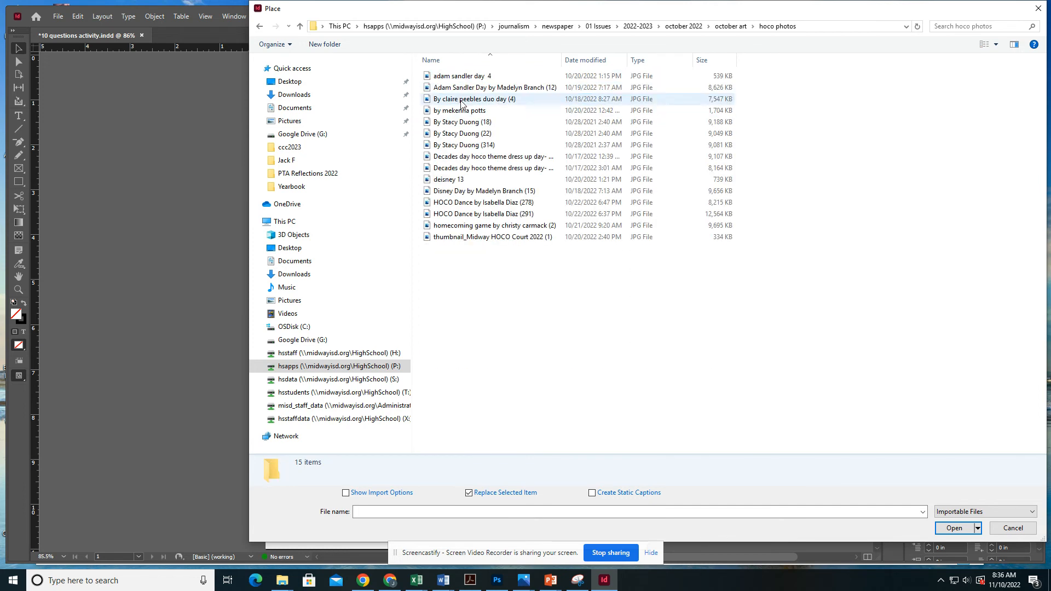
# Show the hoco photos as extra large icons and place the photo of the waving girl with a bouquet in the first frame
pyautogui.click(996, 44)
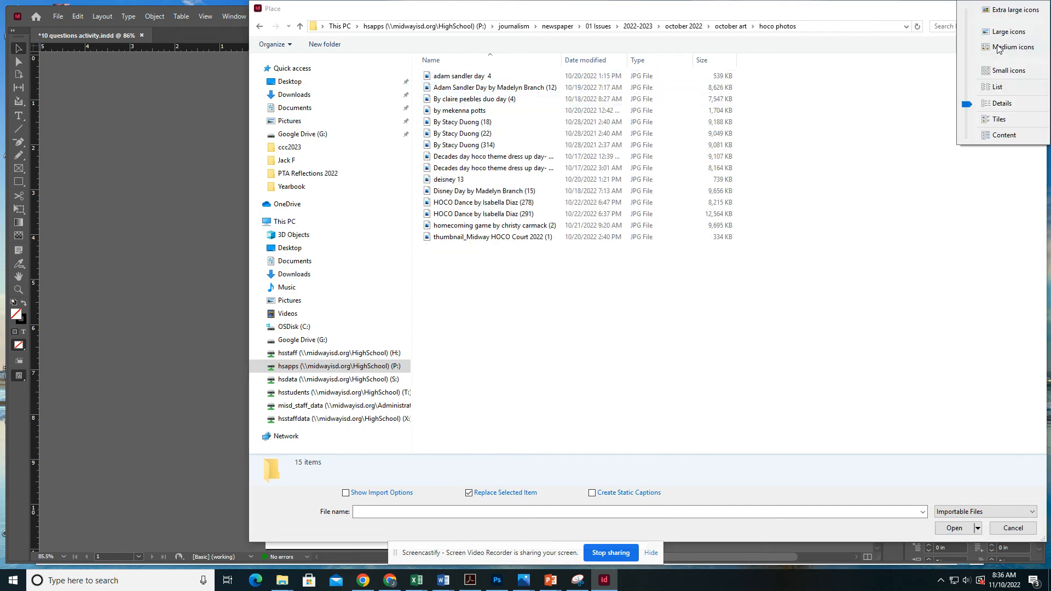
pyautogui.click(1006, 10)
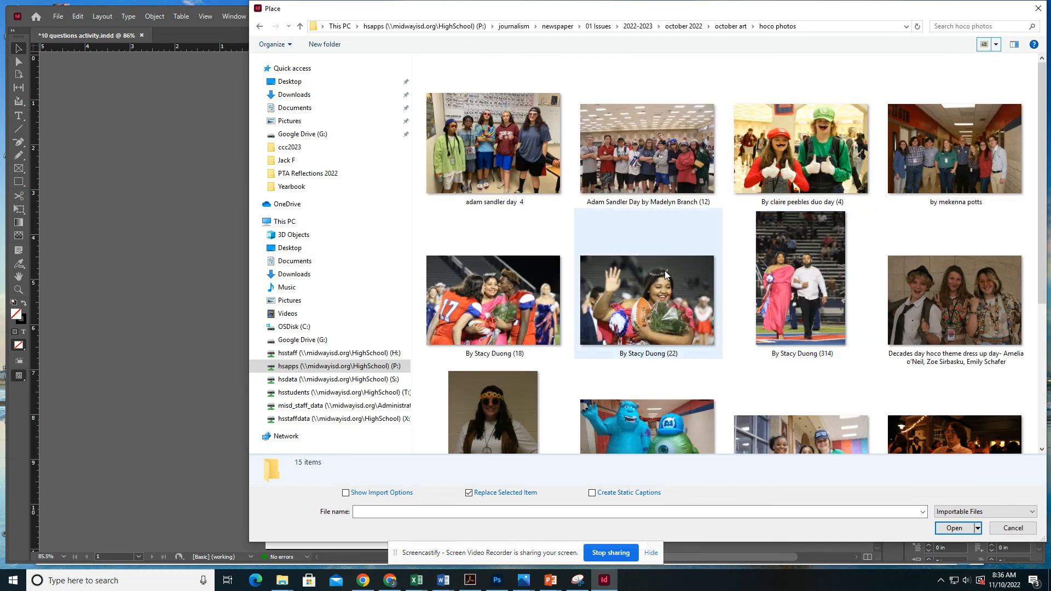
pyautogui.doubleClick(628, 303)
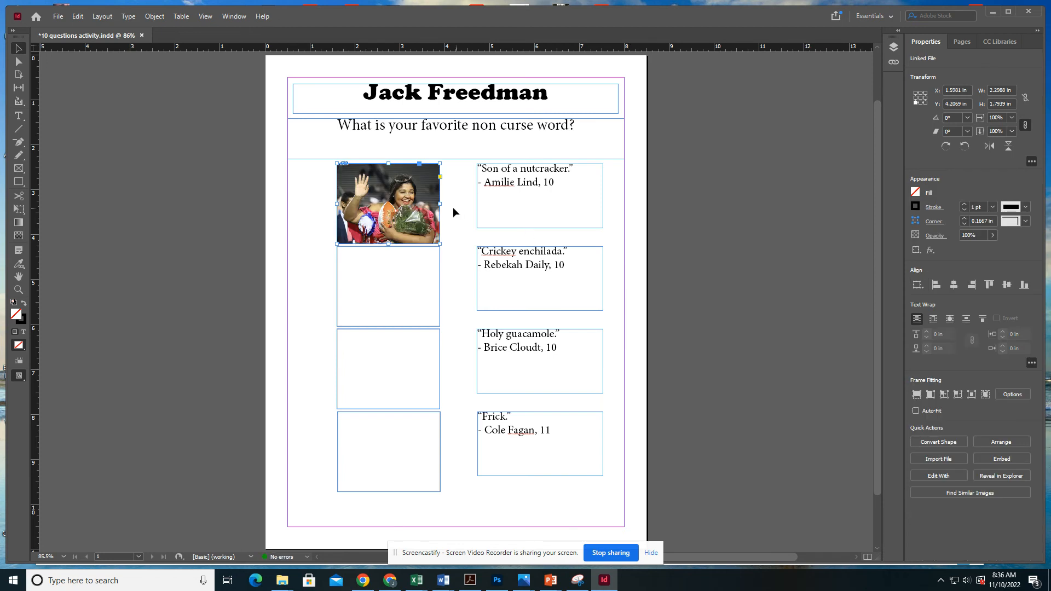
# Place the deisney 13 photo in the second frame, beside the "Crickey enchilada" quote
pyautogui.click(386, 252)
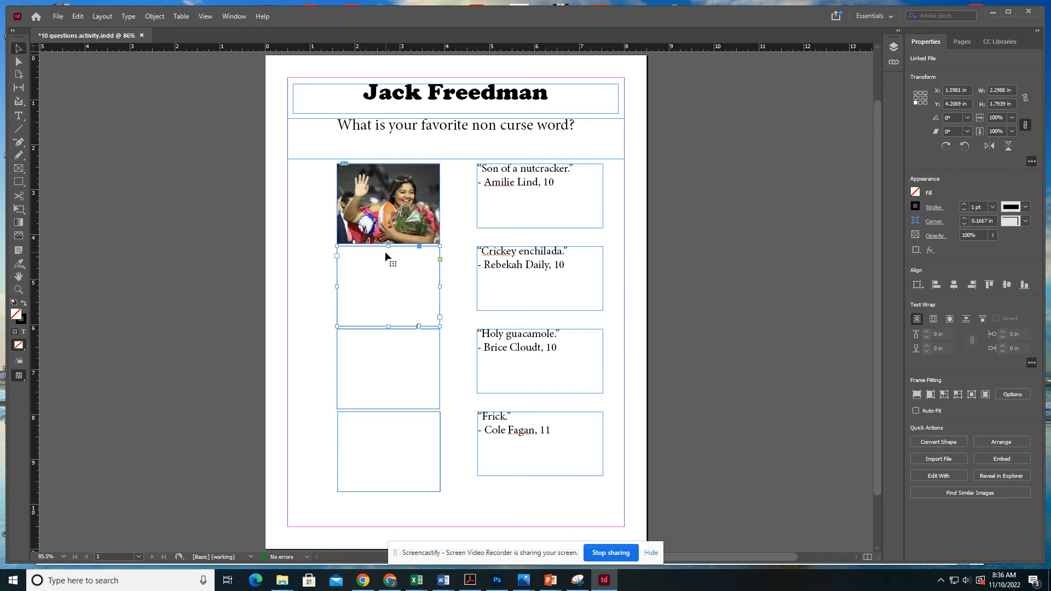
pyautogui.click(57, 16)
pyautogui.click(76, 169)
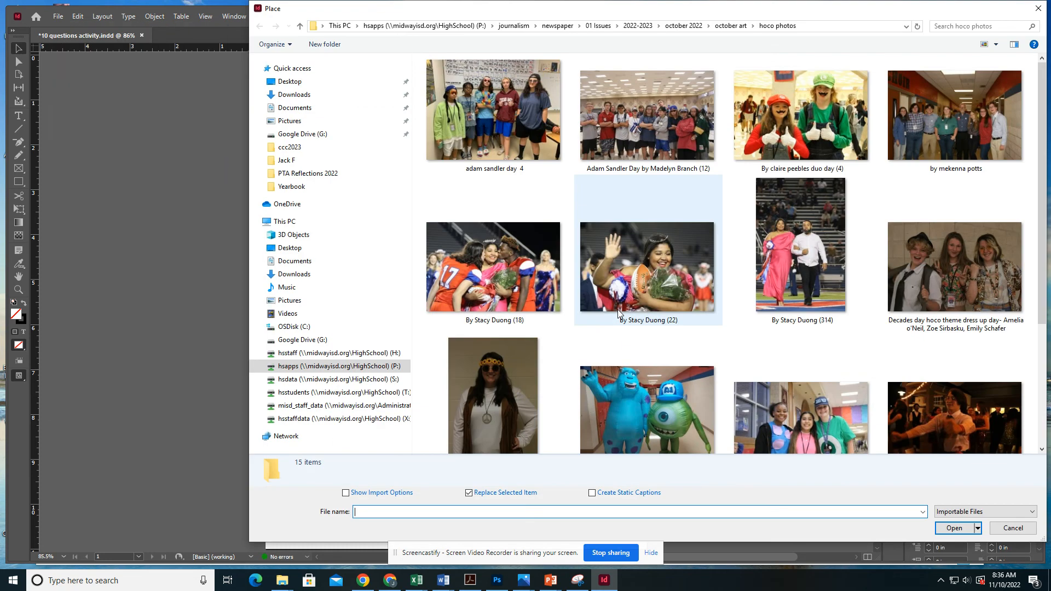
pyautogui.click(626, 393)
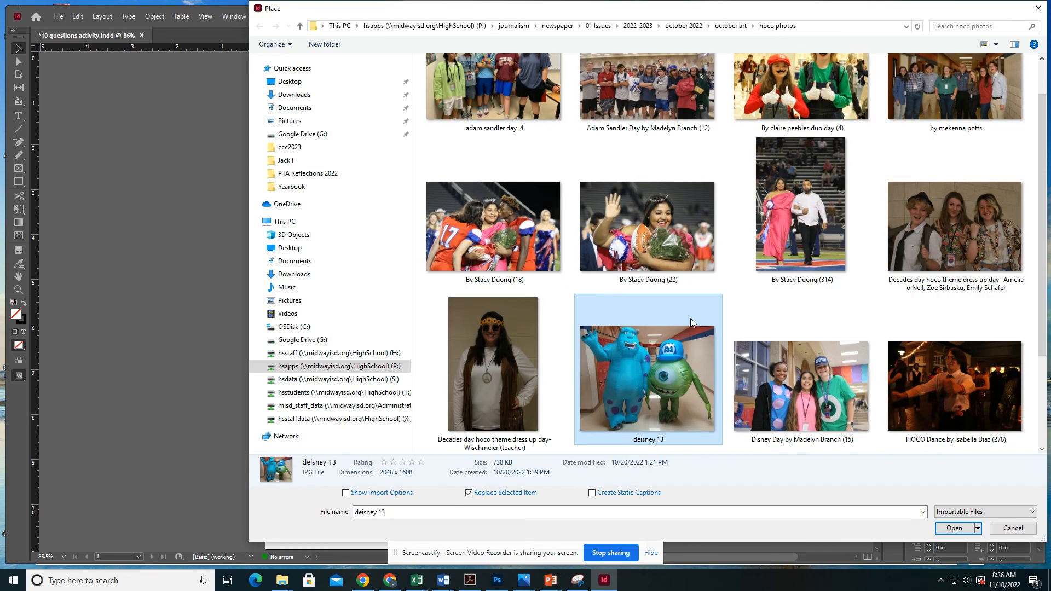
pyautogui.click(954, 528)
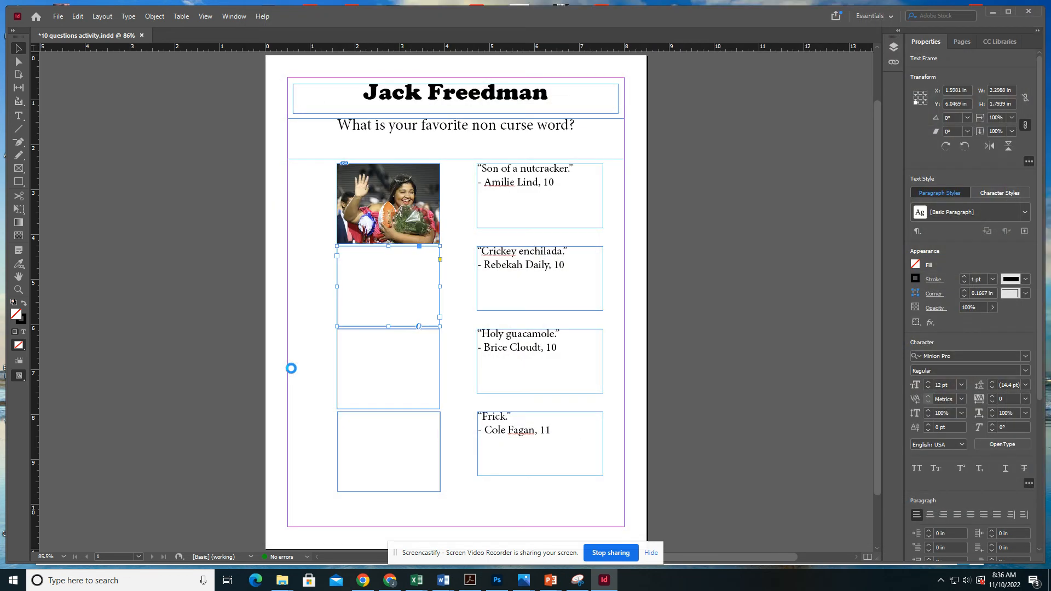
# Place the Decades day dress-up photo of three students in the third frame, beside the "Holy guacamole" quote
pyautogui.click(362, 331)
pyautogui.click(58, 16)
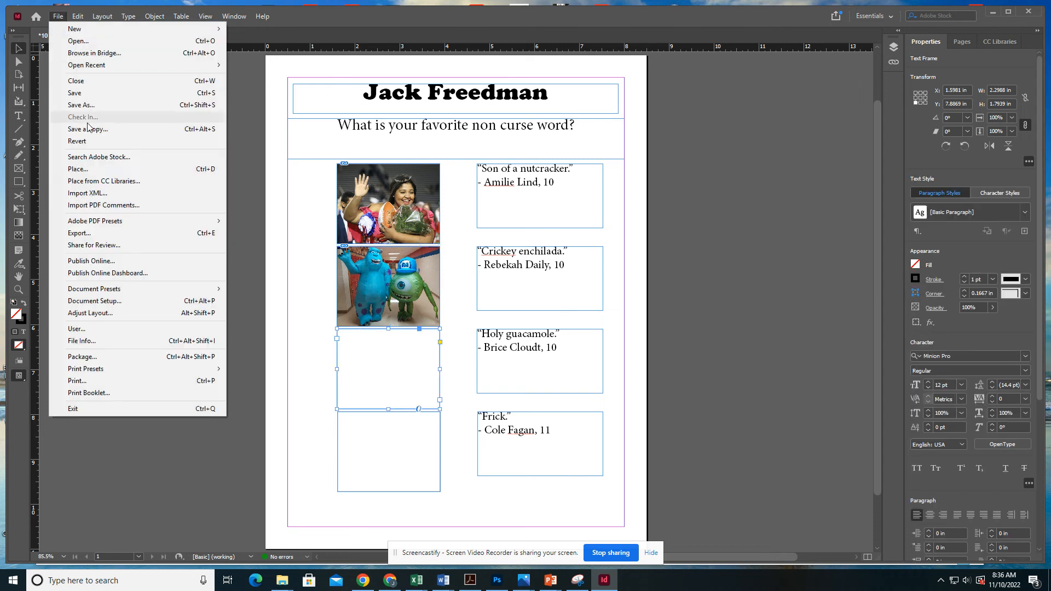
pyautogui.click(96, 171)
pyautogui.doubleClick(919, 268)
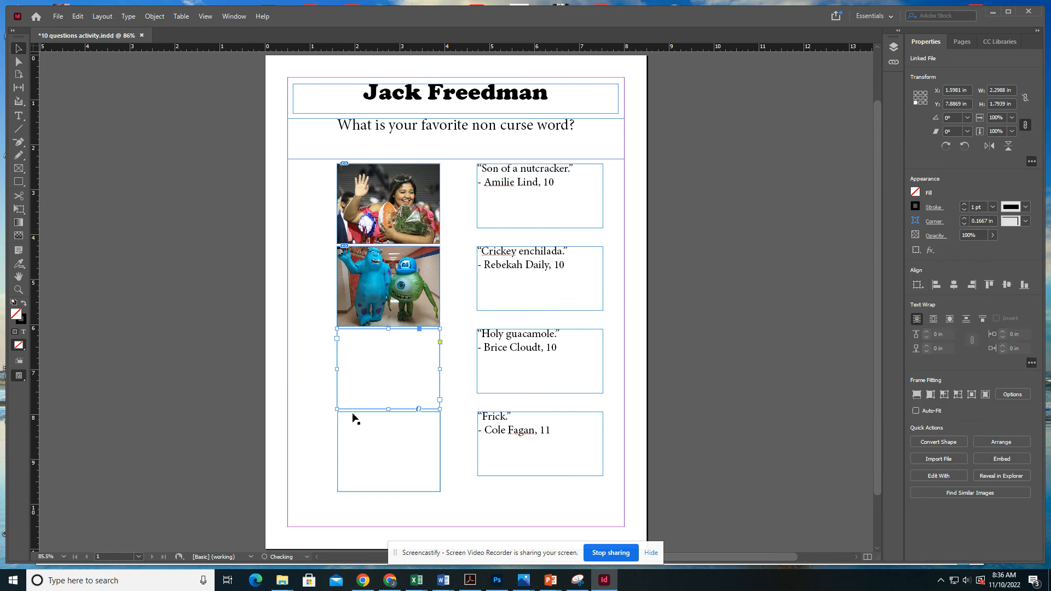
# Try placing the photo of the couple walking on the field with no frame selected, and delete the full-size image from the page
pyautogui.click(329, 412)
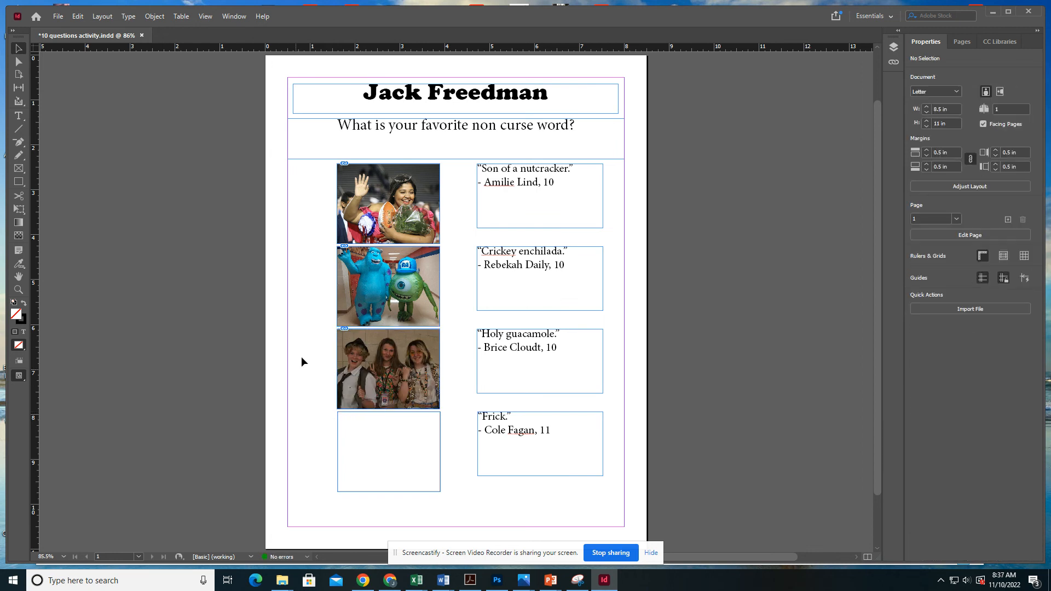
pyautogui.click(57, 16)
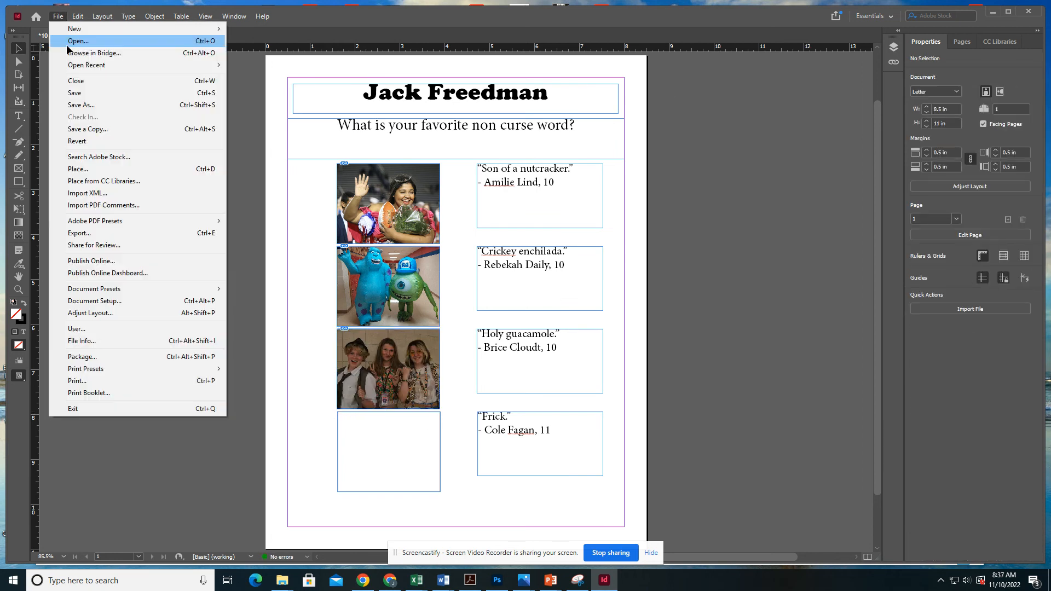
pyautogui.click(82, 170)
pyautogui.click(765, 244)
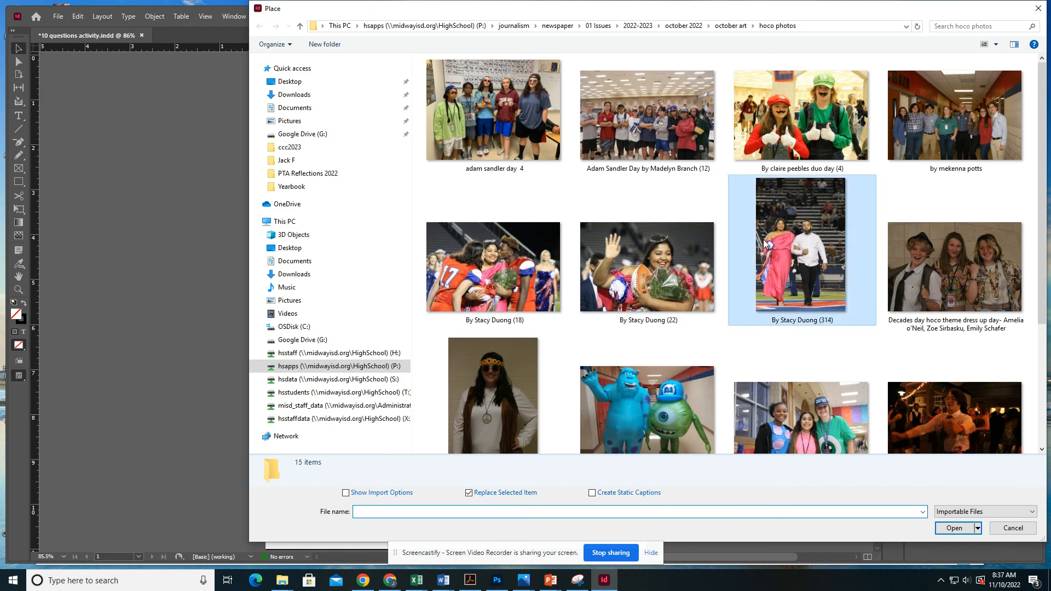
pyautogui.click(961, 531)
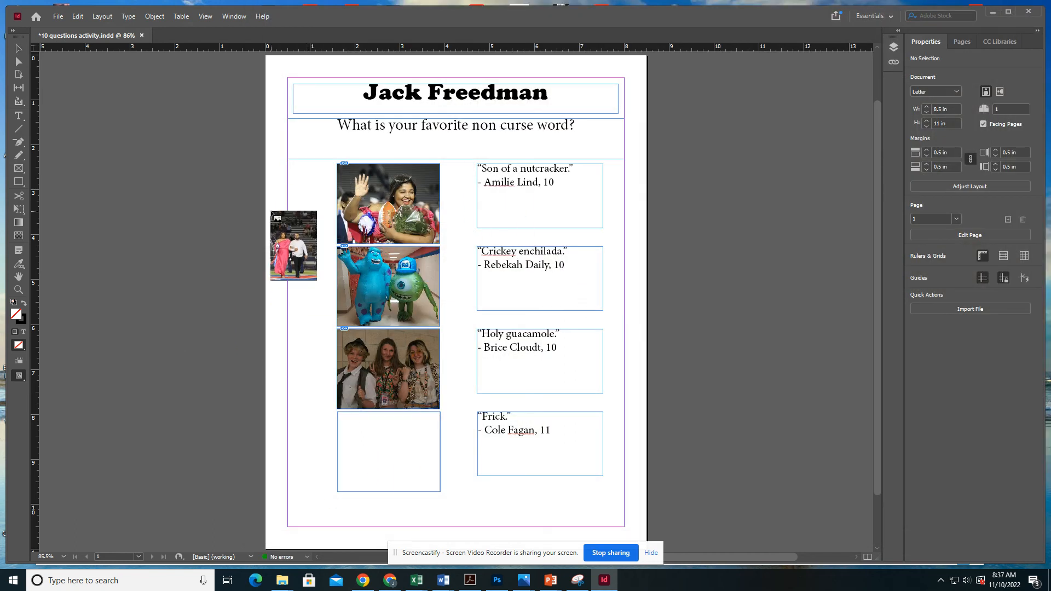
pyautogui.click(271, 211)
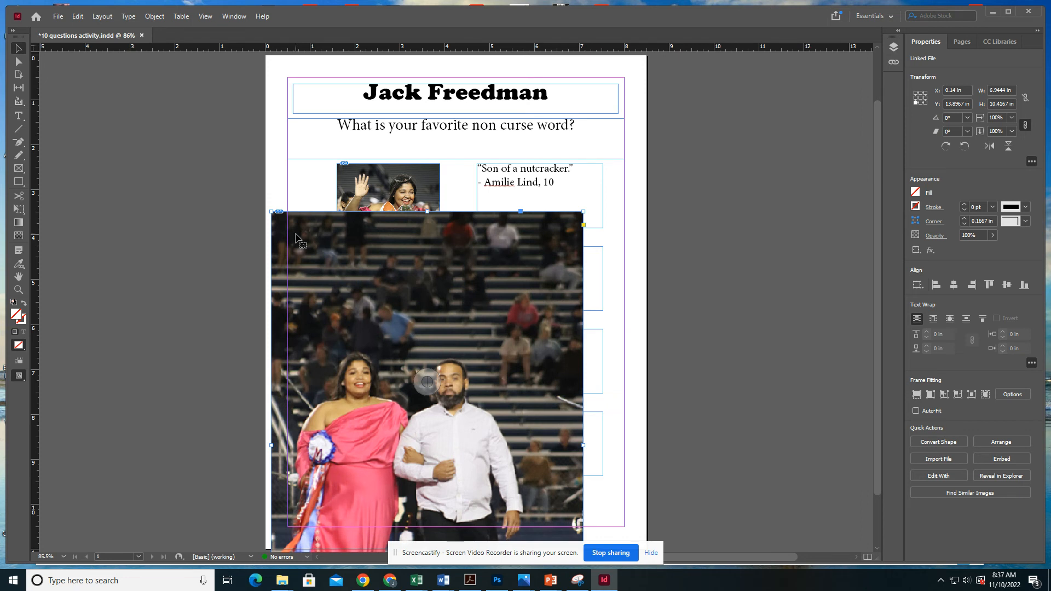
pyautogui.press('Delete')
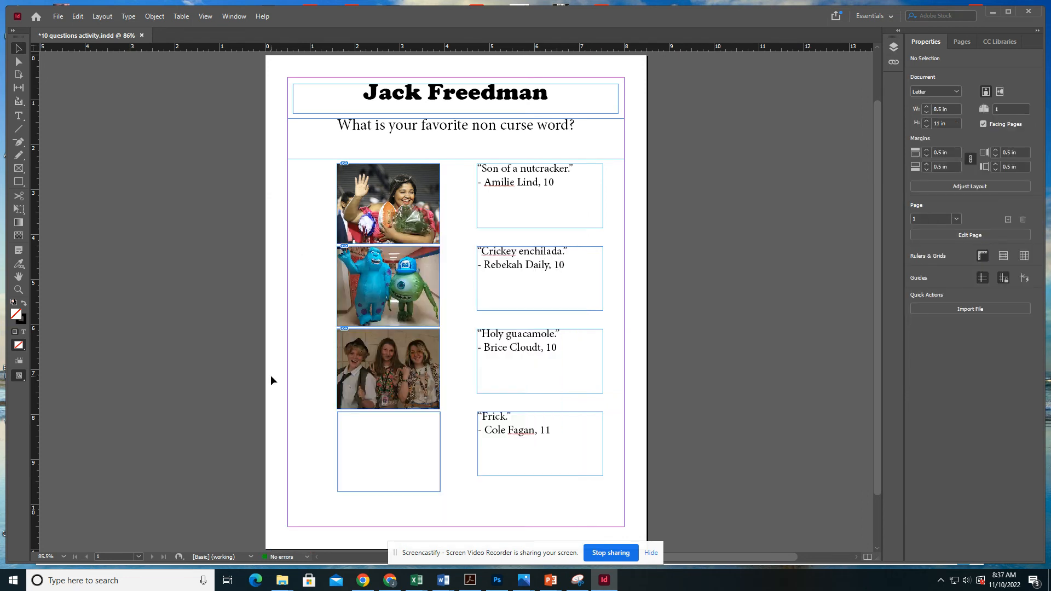
# Place the group photo taken in the school hallway in the fourth frame, beside the "Frick" quote
pyautogui.click(350, 416)
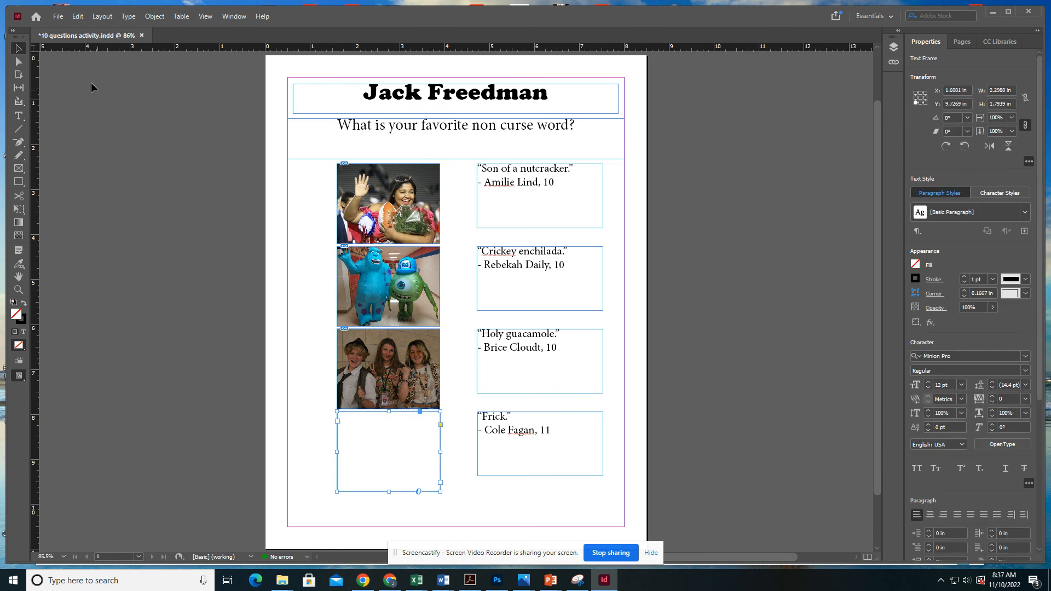
pyautogui.click(57, 16)
pyautogui.click(84, 168)
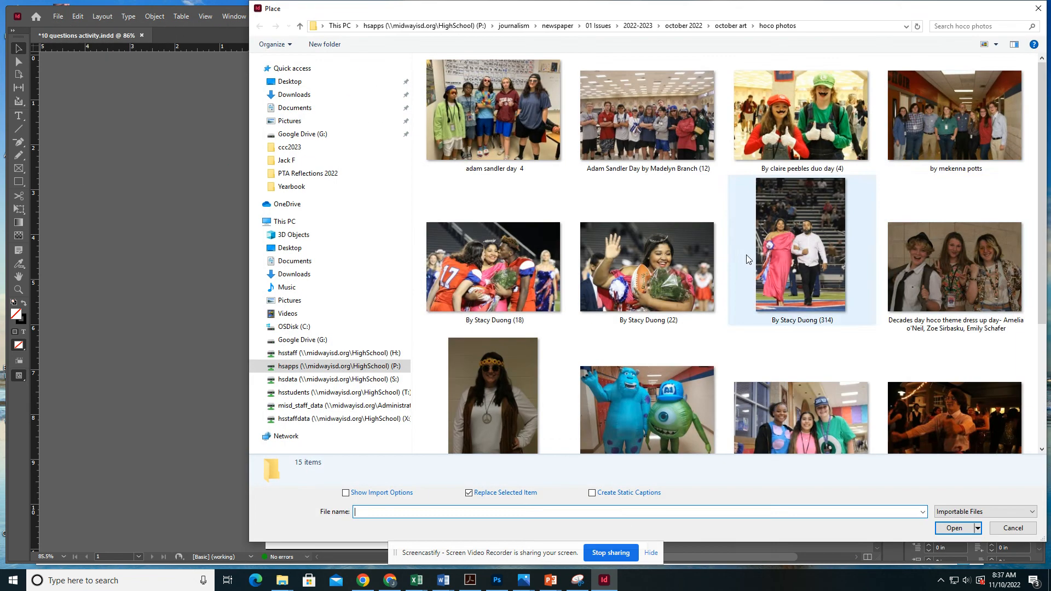
pyautogui.click(950, 145)
pyautogui.doubleClick(950, 145)
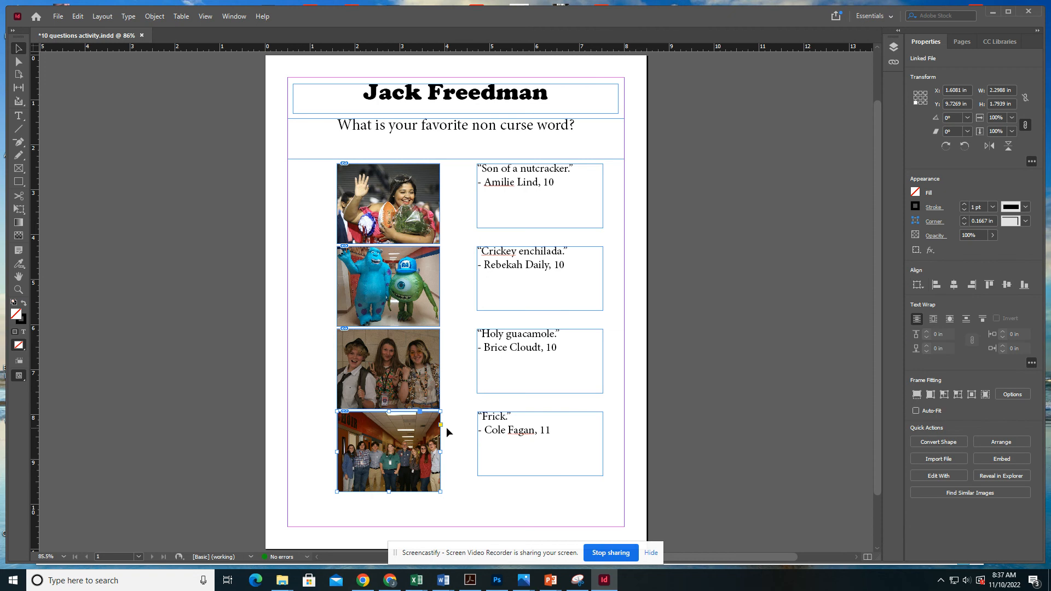
# Enlarge the hallway group image inside the fourth frame to about 4.13 by 3.56 in so the frame crops in on the people
pyautogui.scroll(-3, 445, 427)
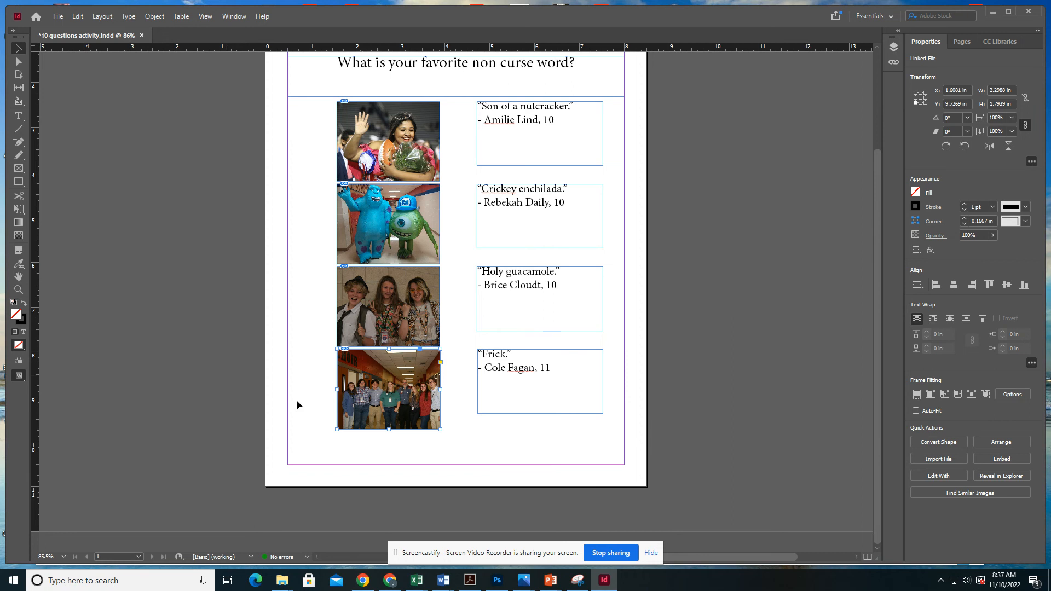
pyautogui.hotkey('ctrl', '=')
pyautogui.hotkey('ctrl', '=')
pyautogui.hotkey('ctrl', '=')
pyautogui.hotkey('ctrl', '=')
pyautogui.hotkey('ctrl', '=')
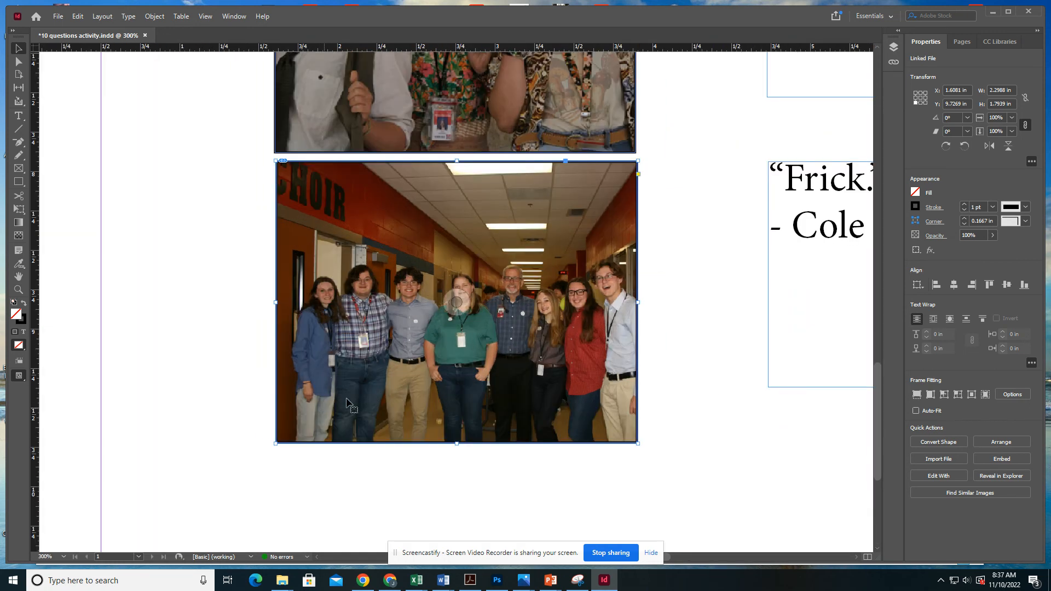
pyautogui.doubleClick(397, 339)
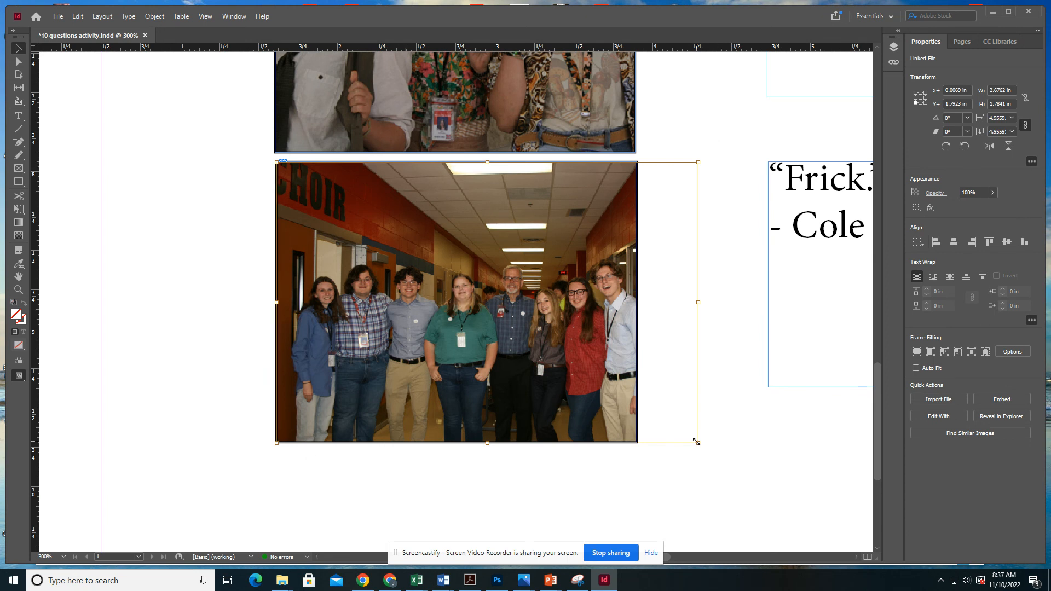
pyautogui.moveTo(698, 442); pyautogui.dragTo(789, 539)
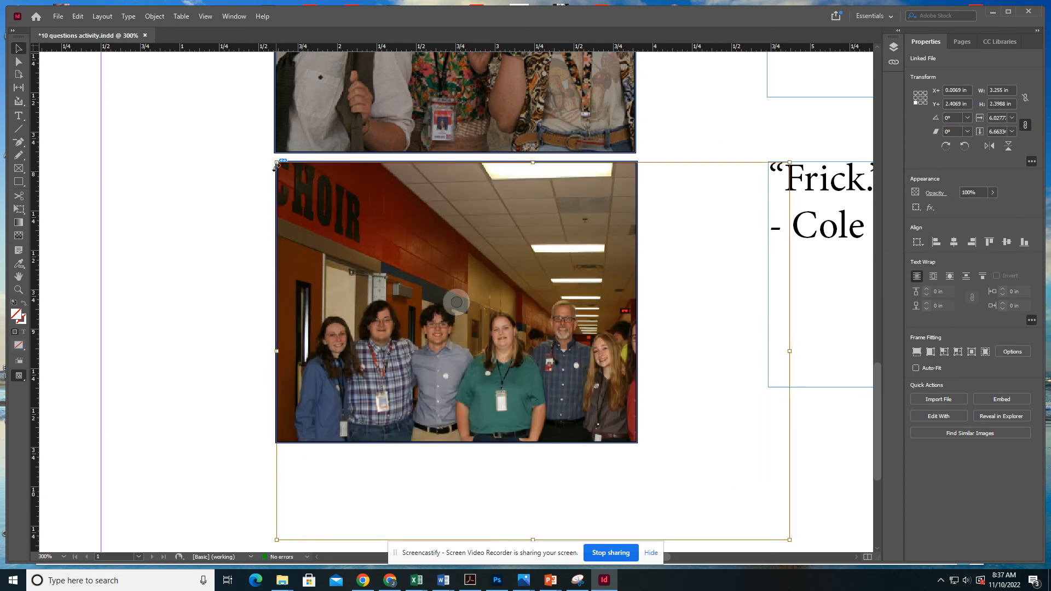
pyautogui.moveTo(275, 163); pyautogui.dragTo(139, 50)
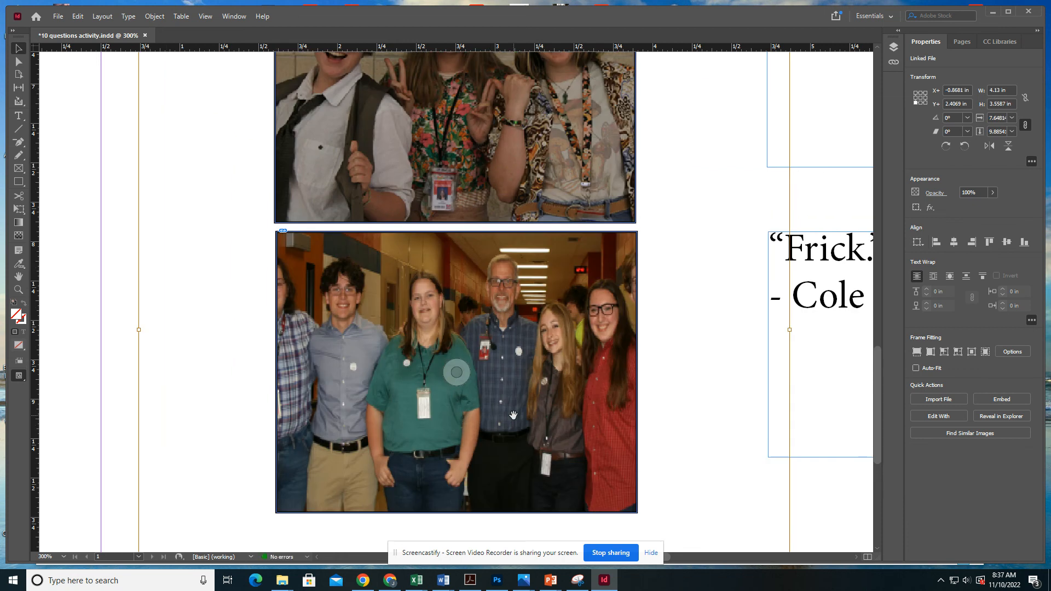
pyautogui.click(88, 394)
pyautogui.hotkey('ctrl', '0')
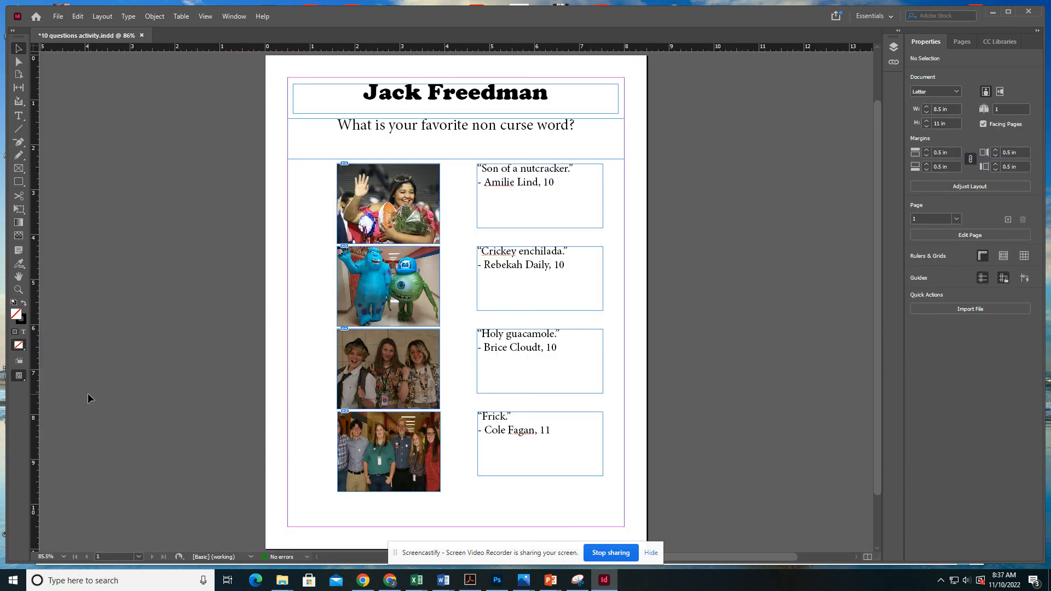
# Draw a rectangle frame about 7.64 by 7.66 in over the page and place the Decades day teacher photo in it
pyautogui.click(18, 181)
pyautogui.moveTo(274, 66)
pyautogui.mouseDown()
pyautogui.moveTo(591, 353)
pyautogui.moveTo(616, 409)
pyautogui.mouseUp()
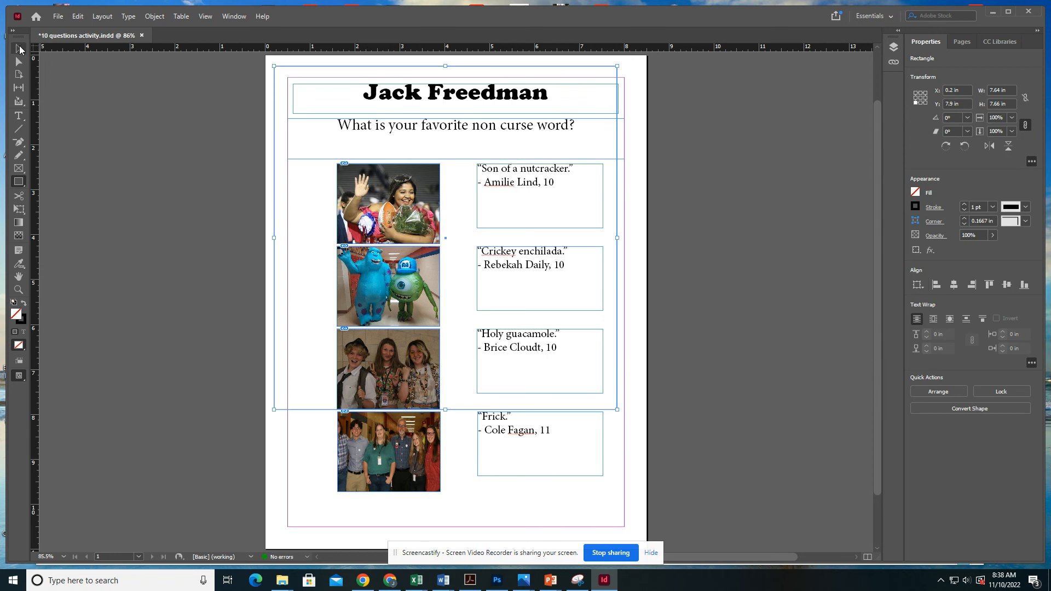
pyautogui.click(56, 17)
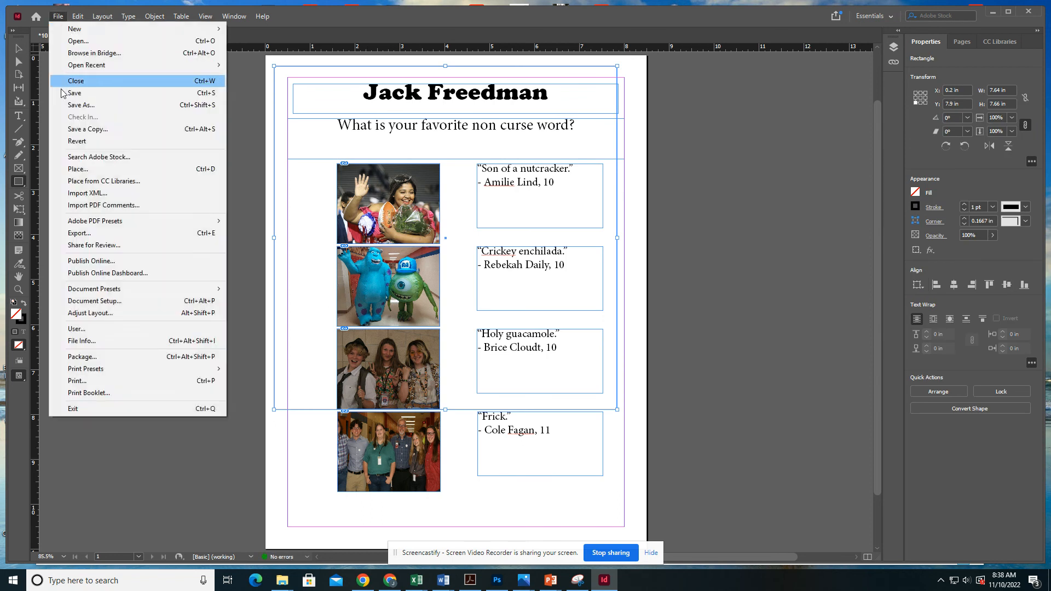
pyautogui.click(77, 169)
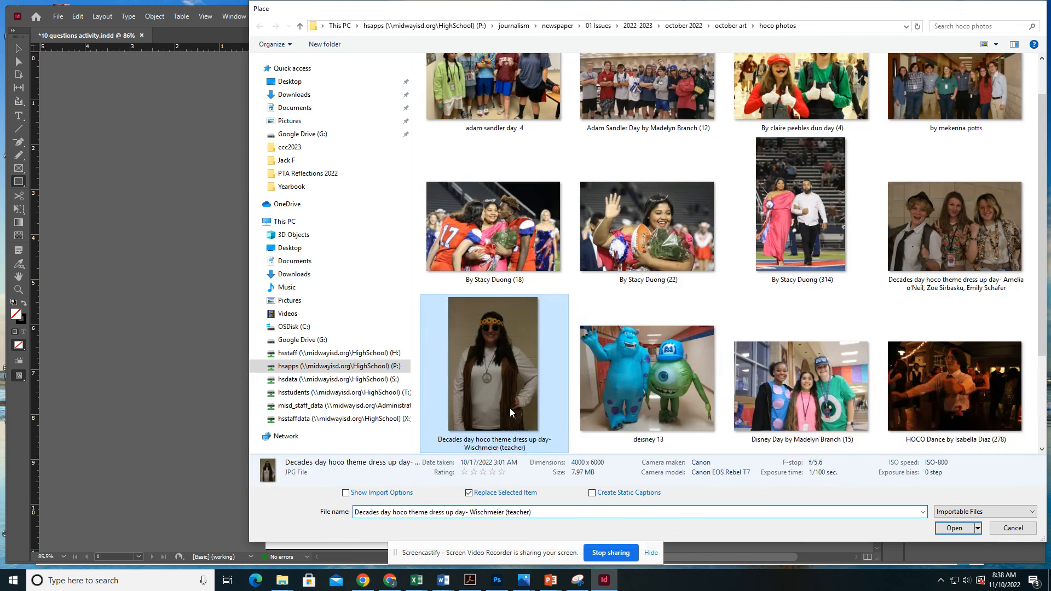
pyautogui.doubleClick(510, 408)
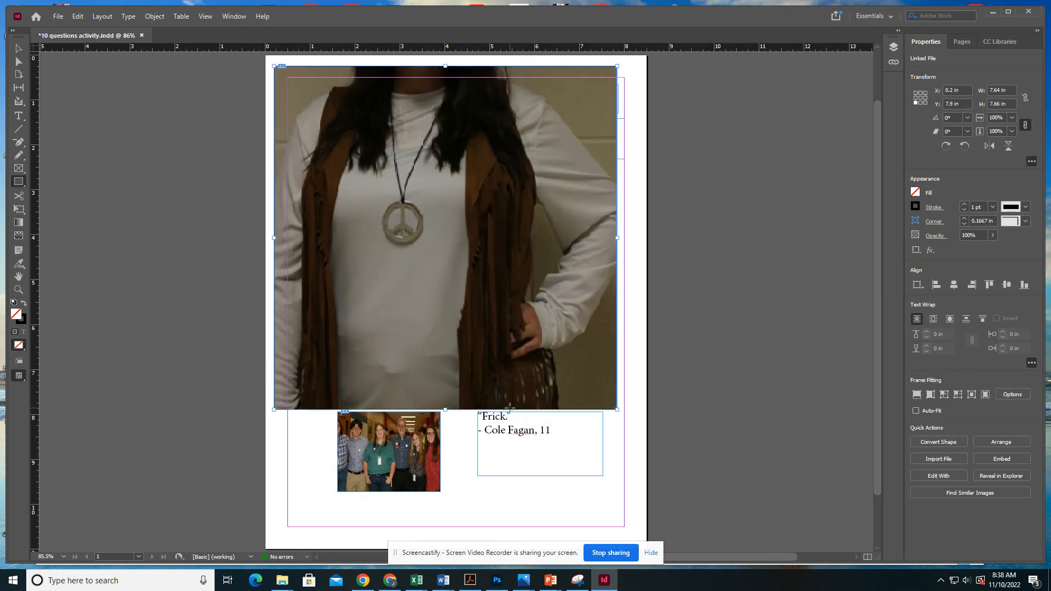
pyautogui.scroll(-2, 387, 188)
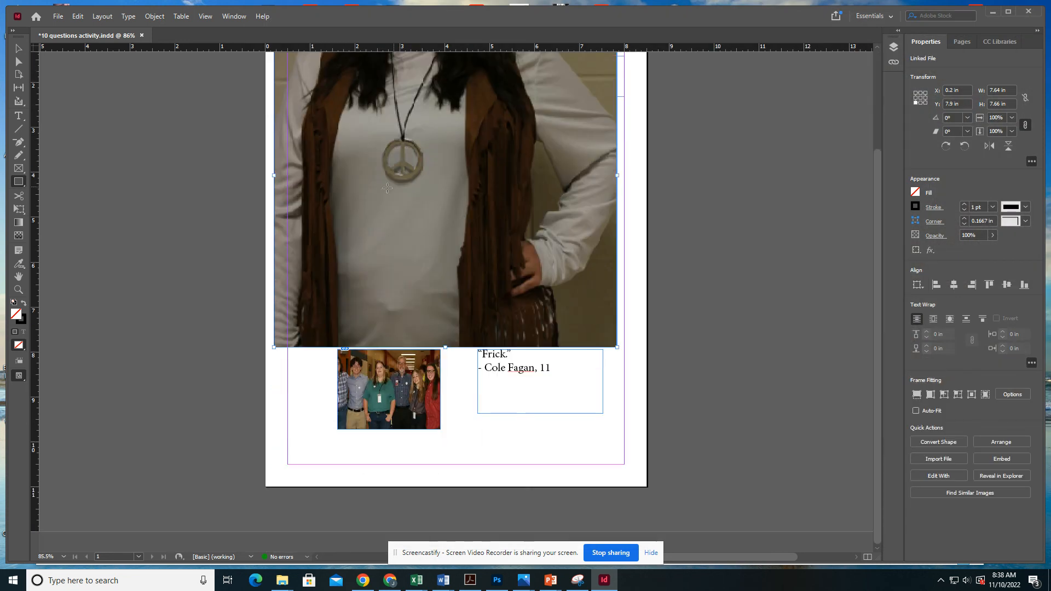
# Apply Fill Frame Proportionally to the teacher photo in the large drawn frame
pyautogui.click(18, 48)
pyautogui.rightClick(333, 218)
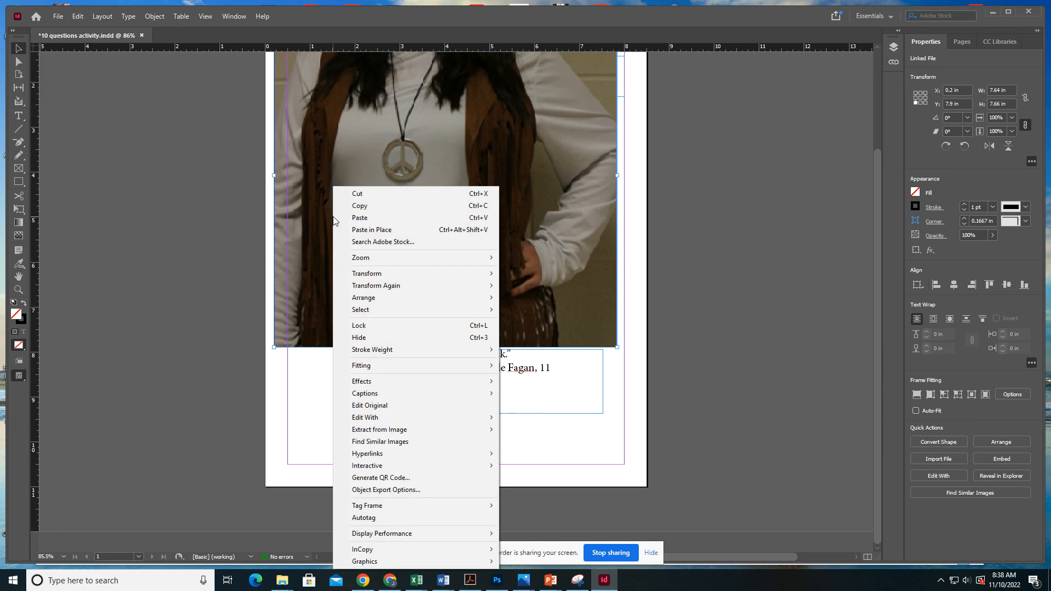
pyautogui.moveTo(391, 371)
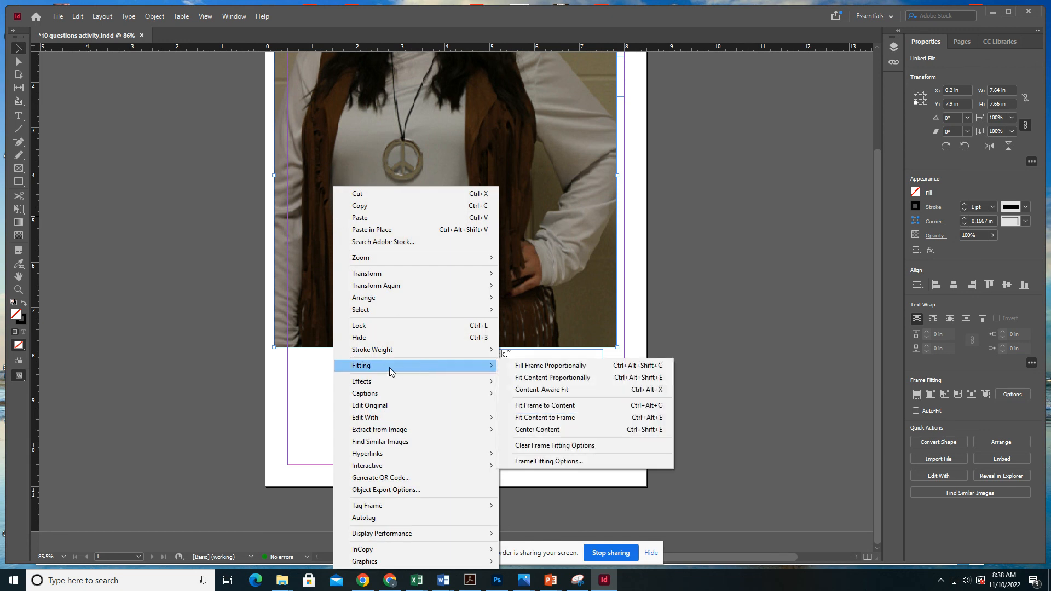
pyautogui.click(527, 367)
pyautogui.scroll(4, 642, 314)
# Apply Fit Content Proportionally to the teacher photo, and delete the large frame from the page
pyautogui.rightClick(356, 319)
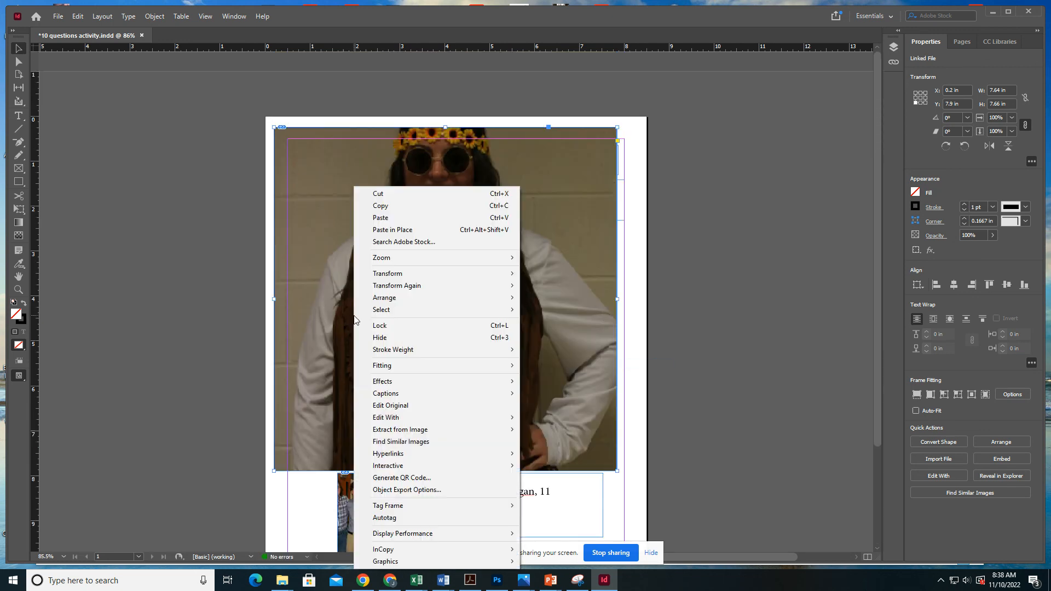
pyautogui.moveTo(402, 367)
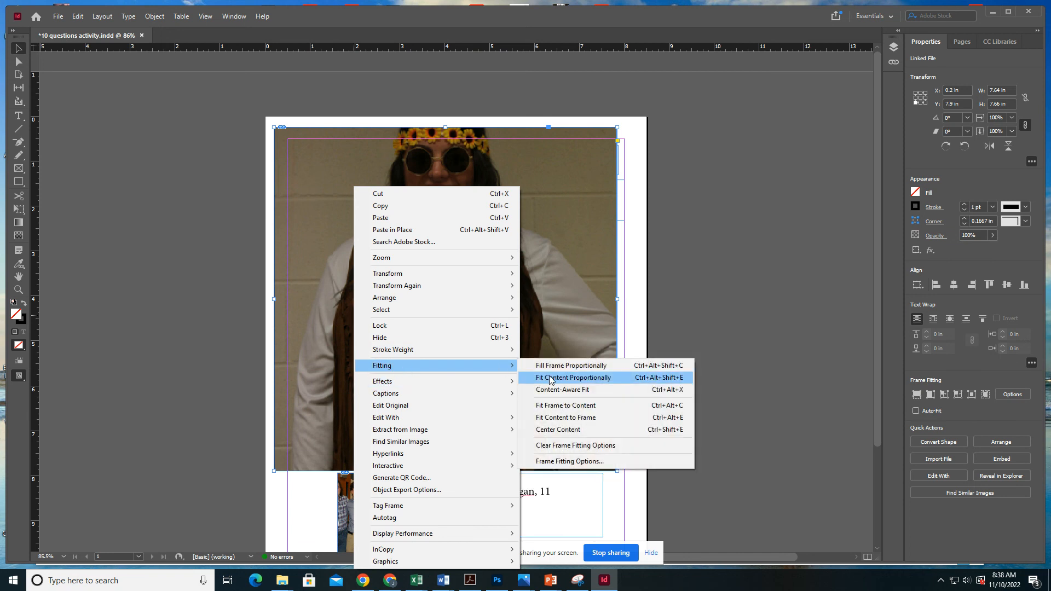
pyautogui.click(569, 378)
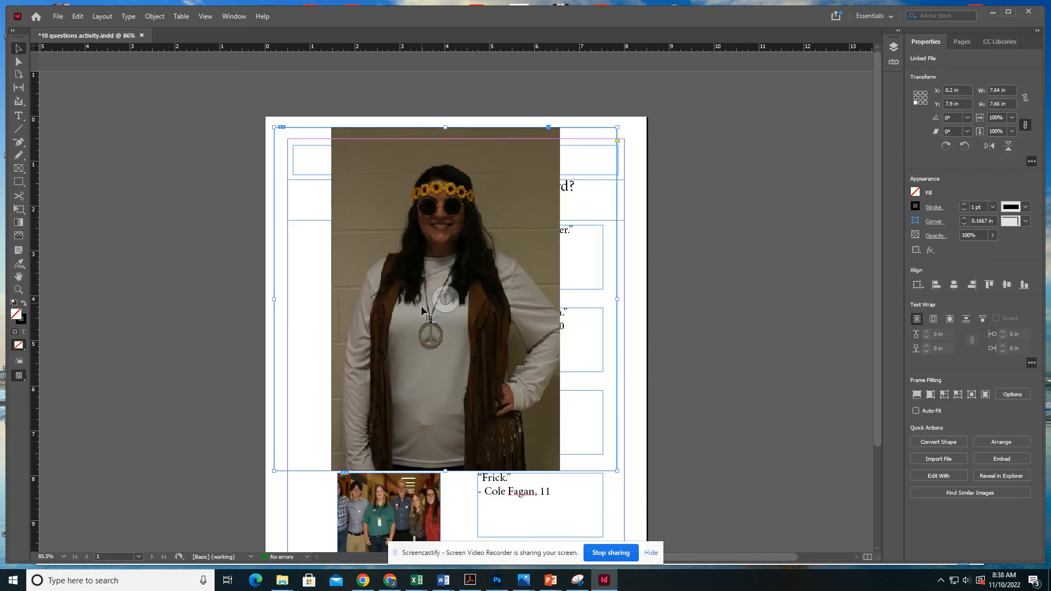
pyautogui.press('Delete')
pyautogui.scroll(-2, 411, 306)
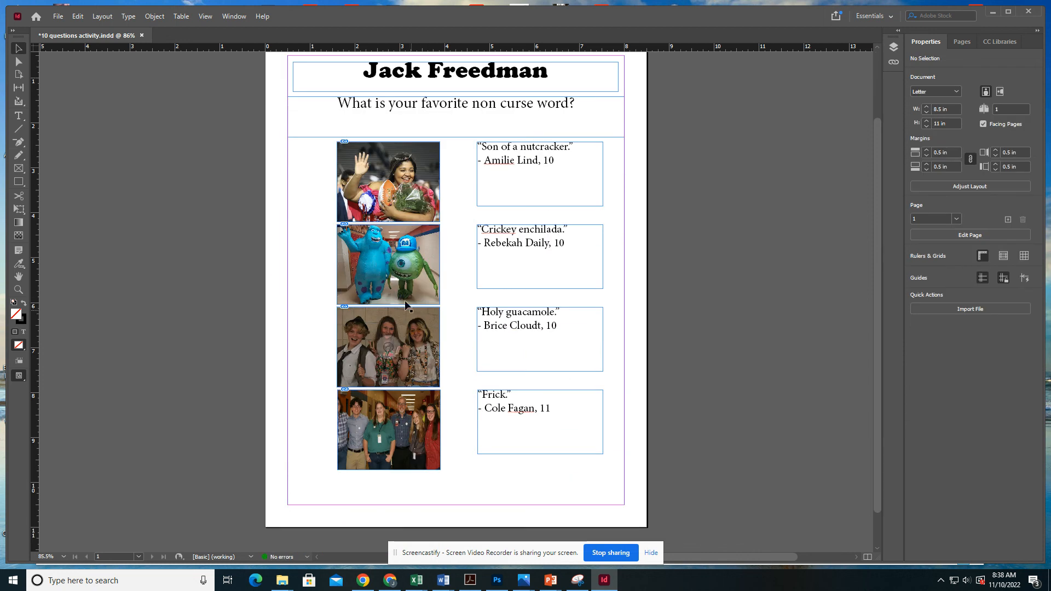
# Apply Fill Frame Proportionally to the waving girl's photo in the first frame, beside the "Son of a nutcracker" quote
pyautogui.click(386, 291)
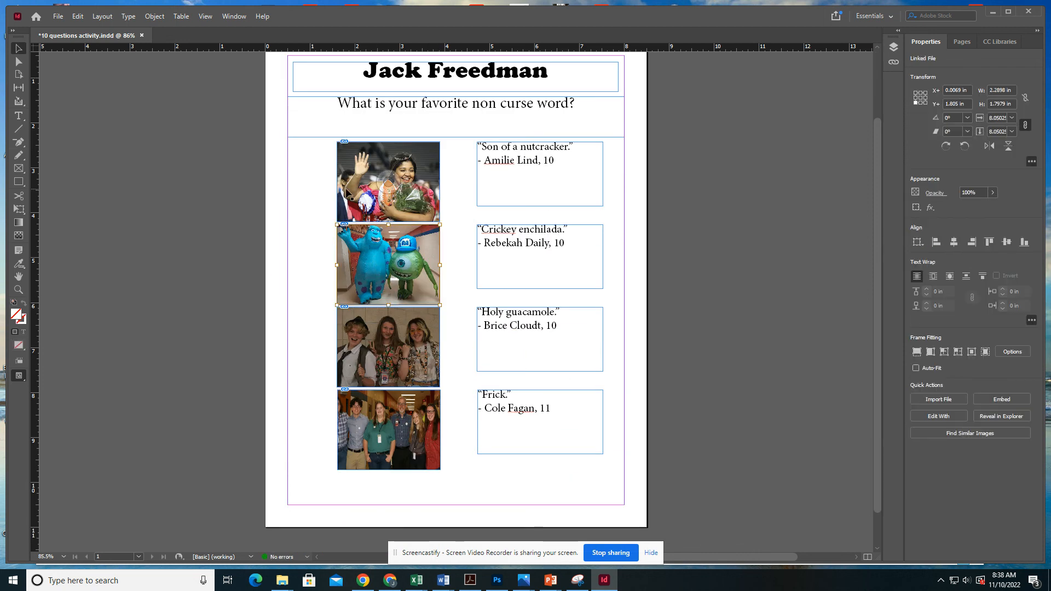
pyautogui.click(324, 197)
pyautogui.rightClick(346, 196)
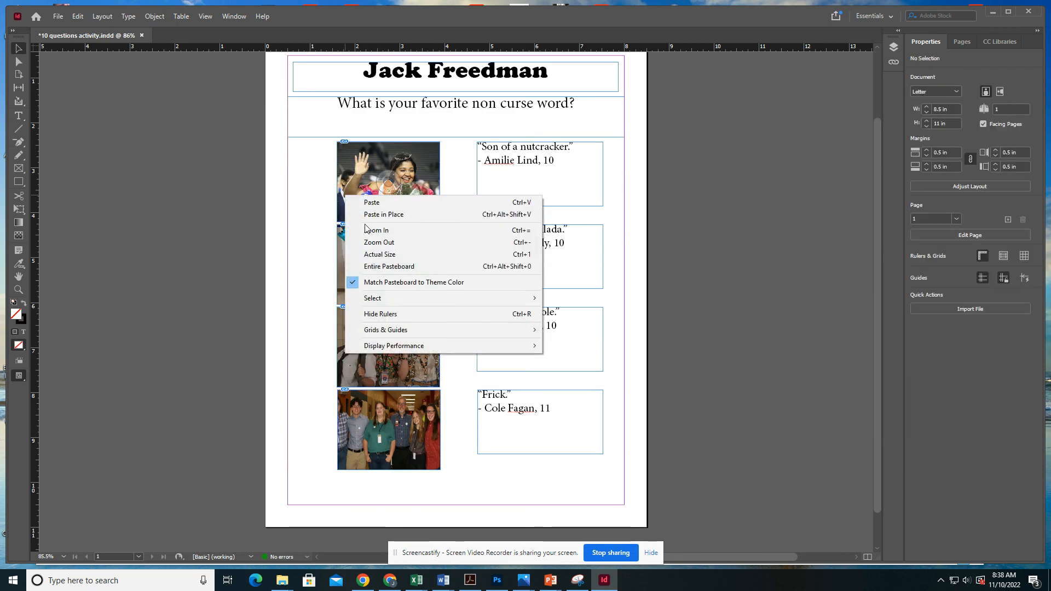
pyautogui.click(329, 186)
pyautogui.rightClick(366, 164)
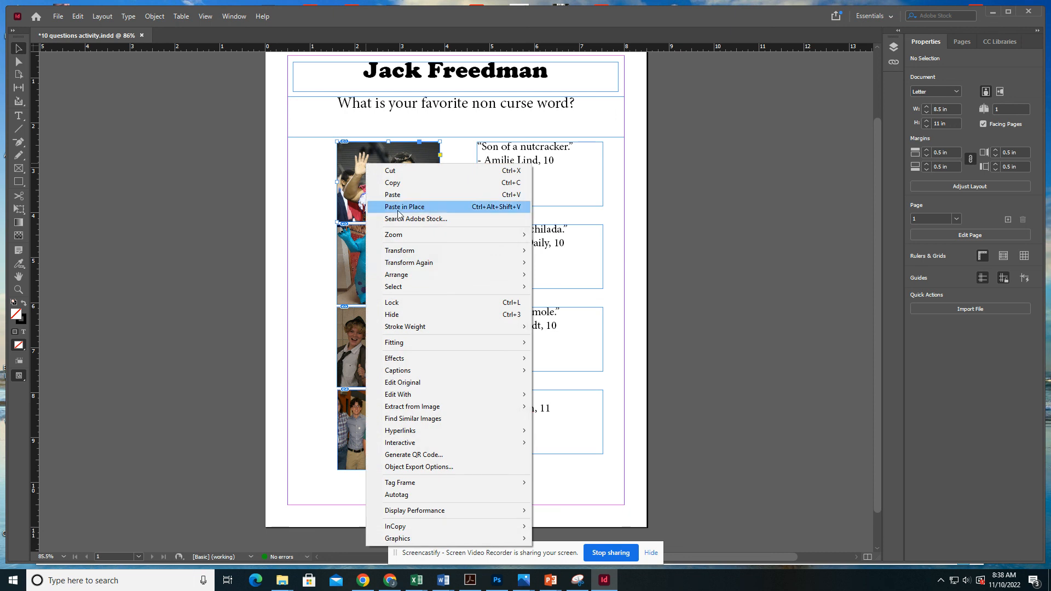
pyautogui.moveTo(414, 343)
pyautogui.click(580, 343)
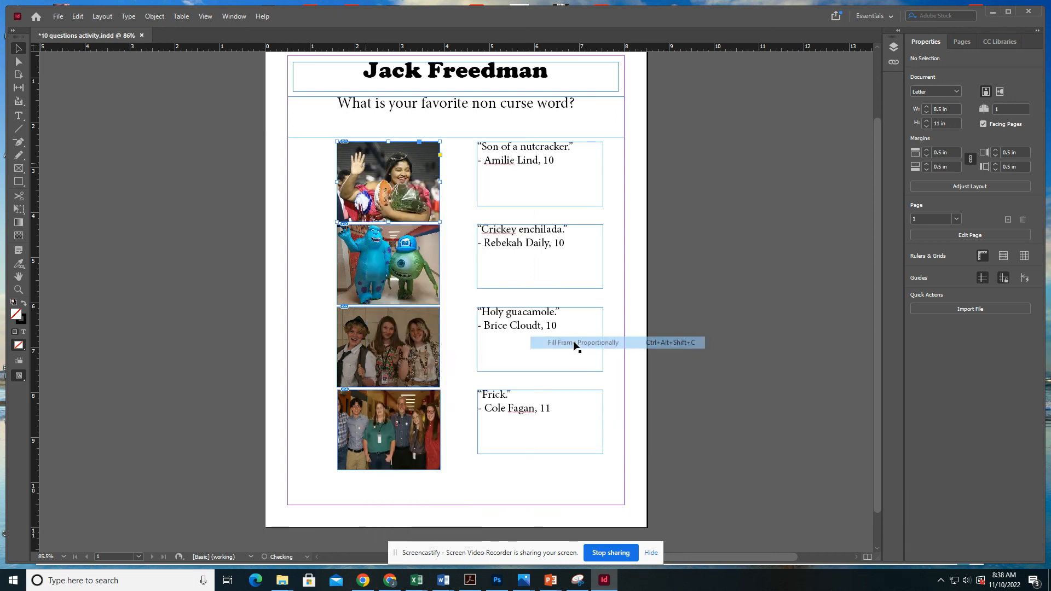
# Try Fit Content Proportionally on the waving girl's photo in the first frame
pyautogui.rightClick(366, 174)
pyautogui.moveTo(412, 349)
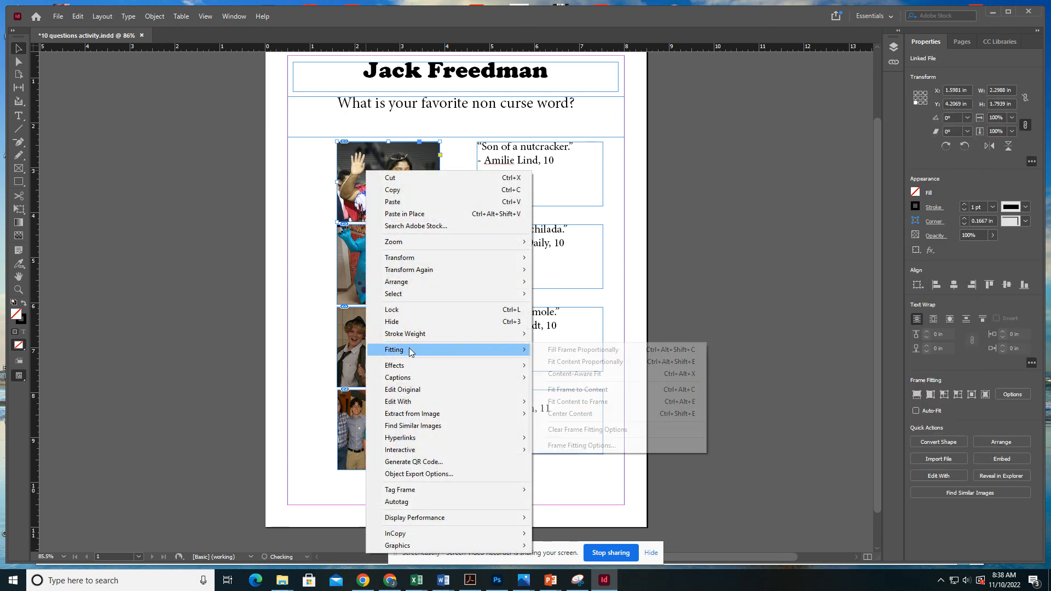
pyautogui.click(576, 364)
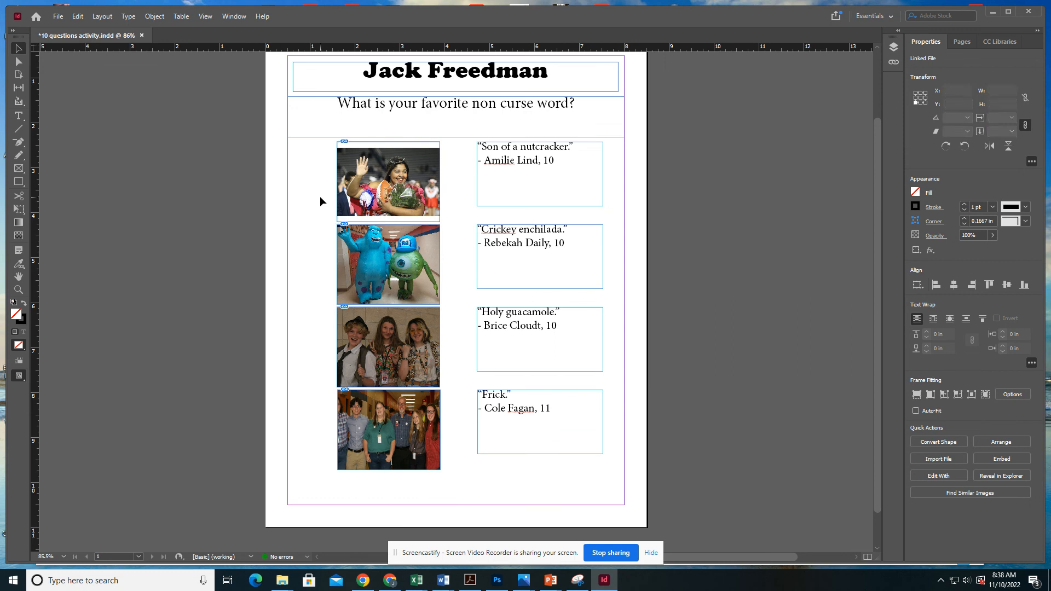
# Refit the waving girl's photo in the first frame with Fill Frame Proportionally, and deselect it
pyautogui.rightClick(355, 187)
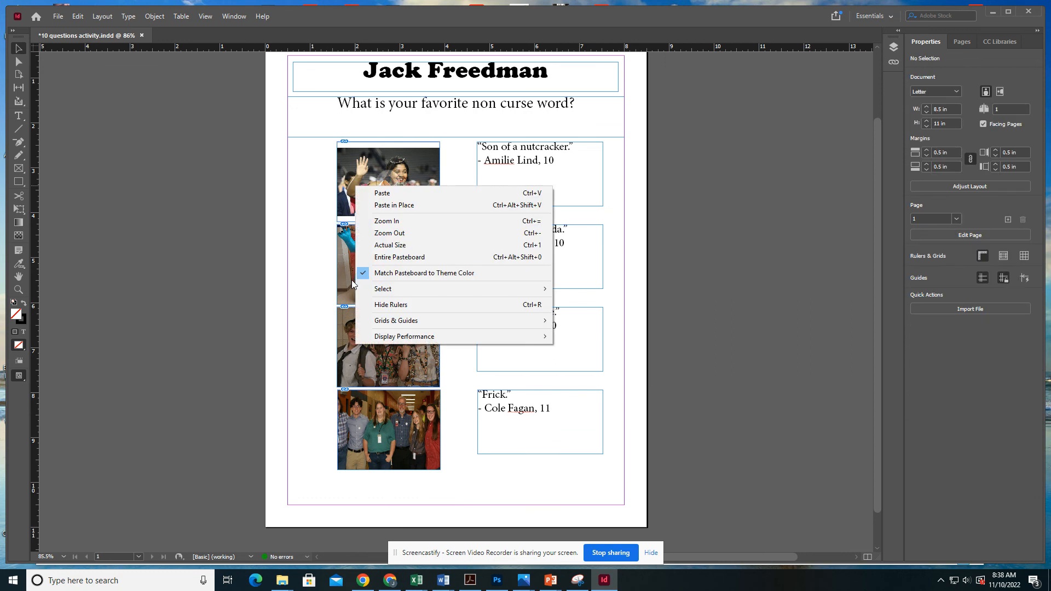
pyautogui.click(347, 184)
pyautogui.rightClick(347, 182)
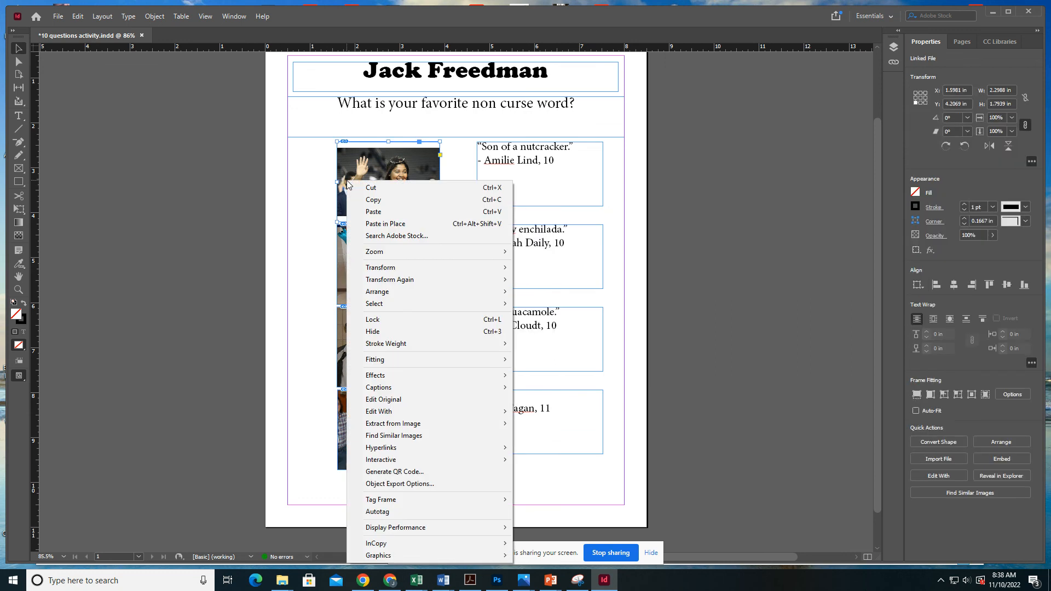
pyautogui.rightClick(366, 162)
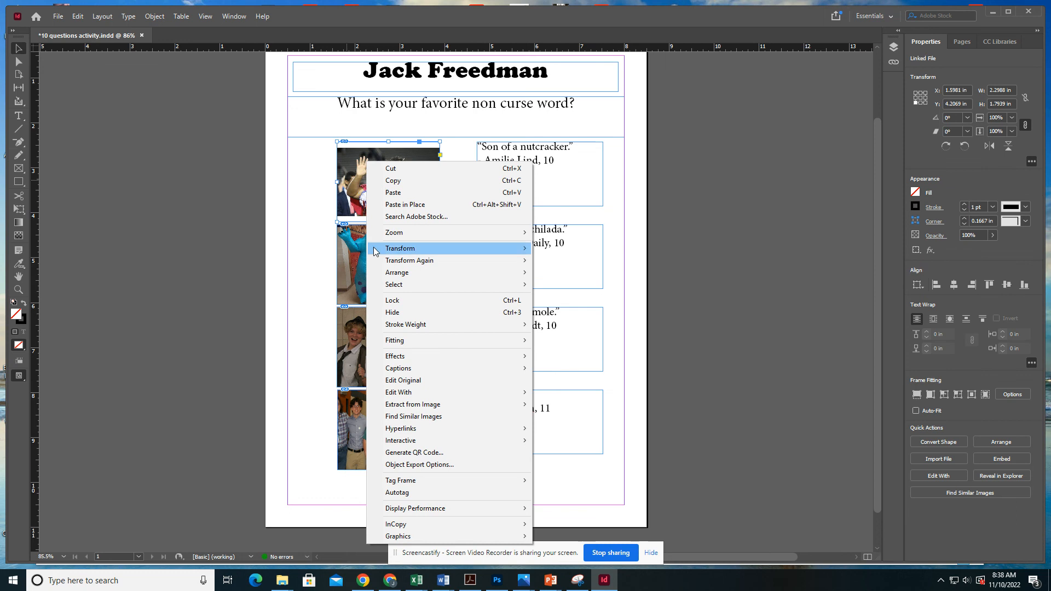
pyautogui.click(343, 173)
pyautogui.rightClick(366, 167)
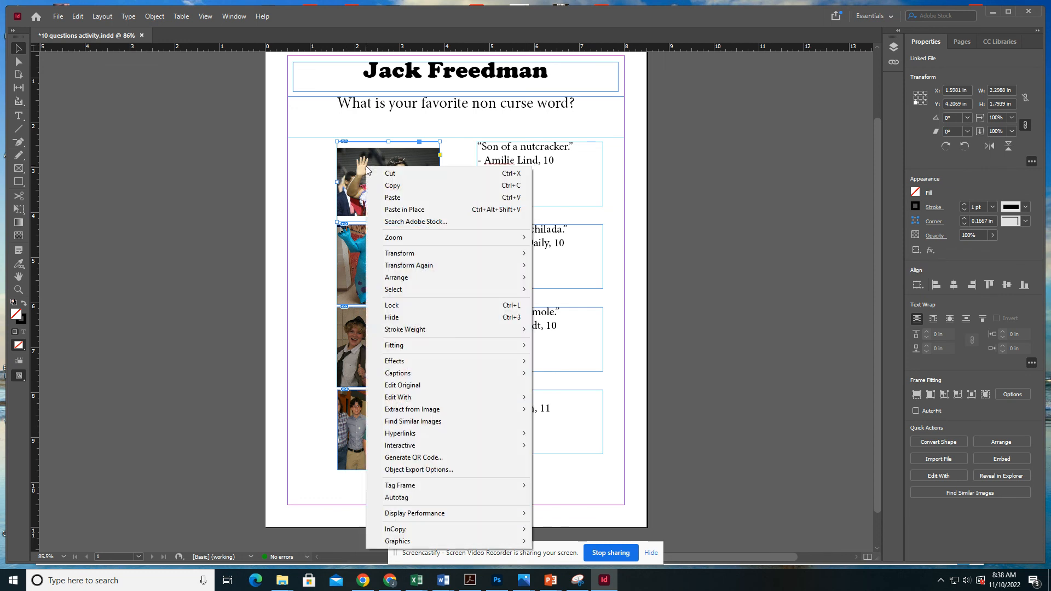
pyautogui.moveTo(405, 345)
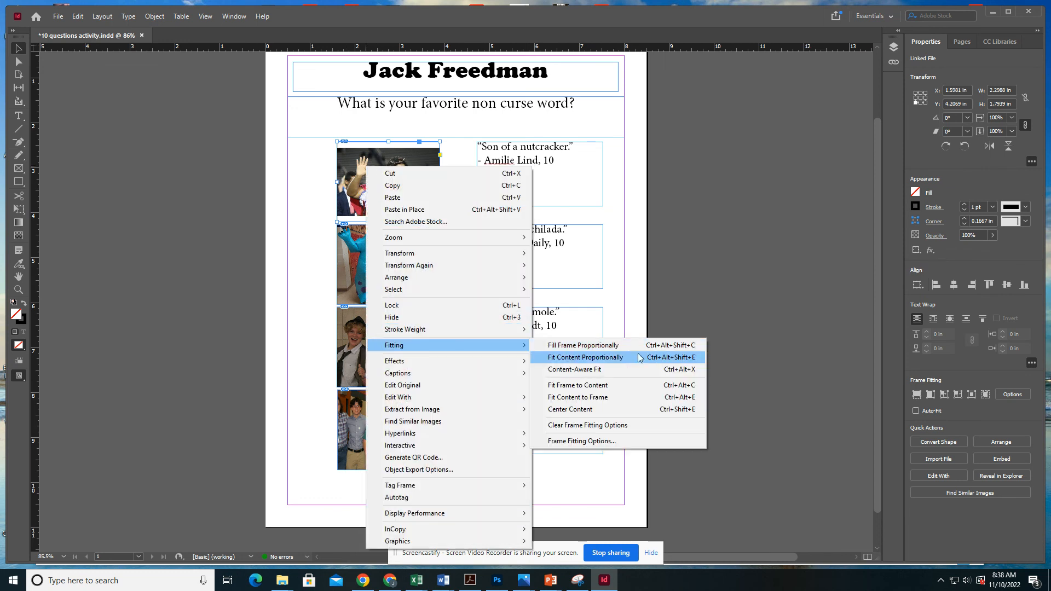
pyautogui.click(580, 345)
pyautogui.click(289, 246)
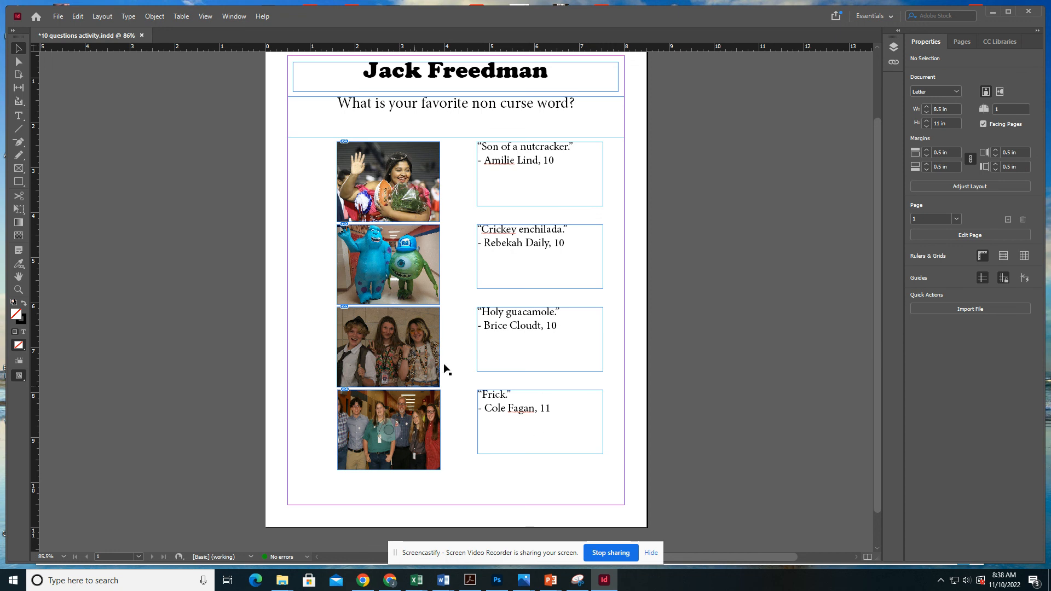
# Open the document's print settings to view the general options, and close them without printing
pyautogui.scroll(1, 447, 214)
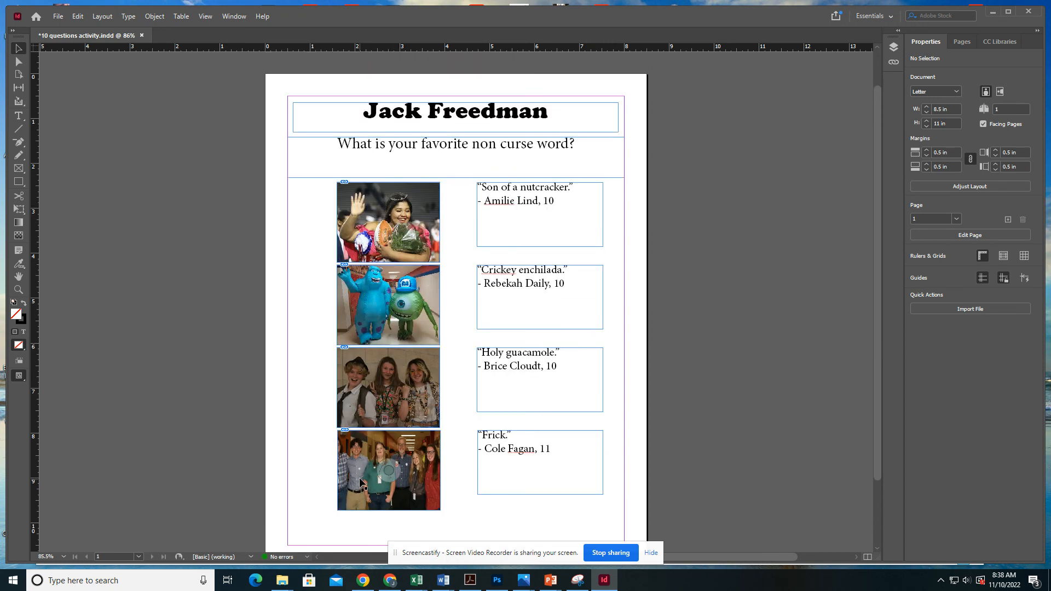
pyautogui.click(57, 16)
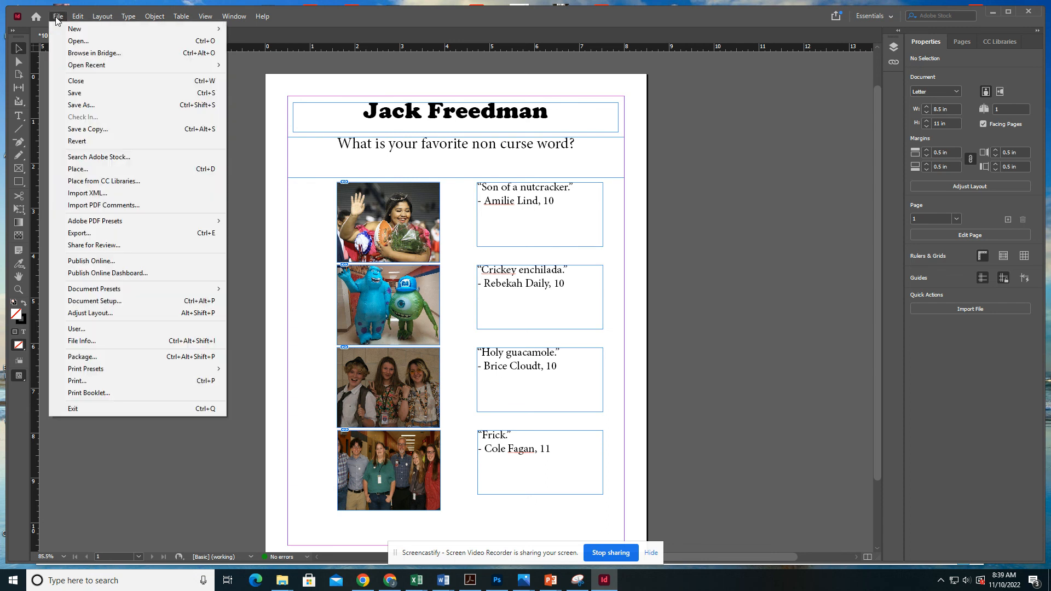
pyautogui.click(104, 380)
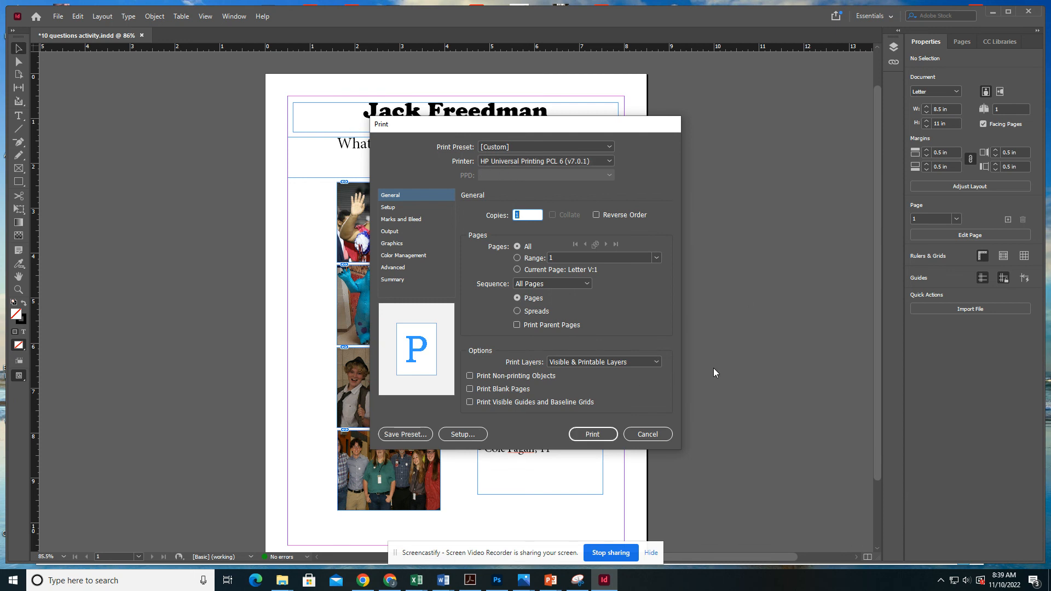
pyautogui.click(657, 437)
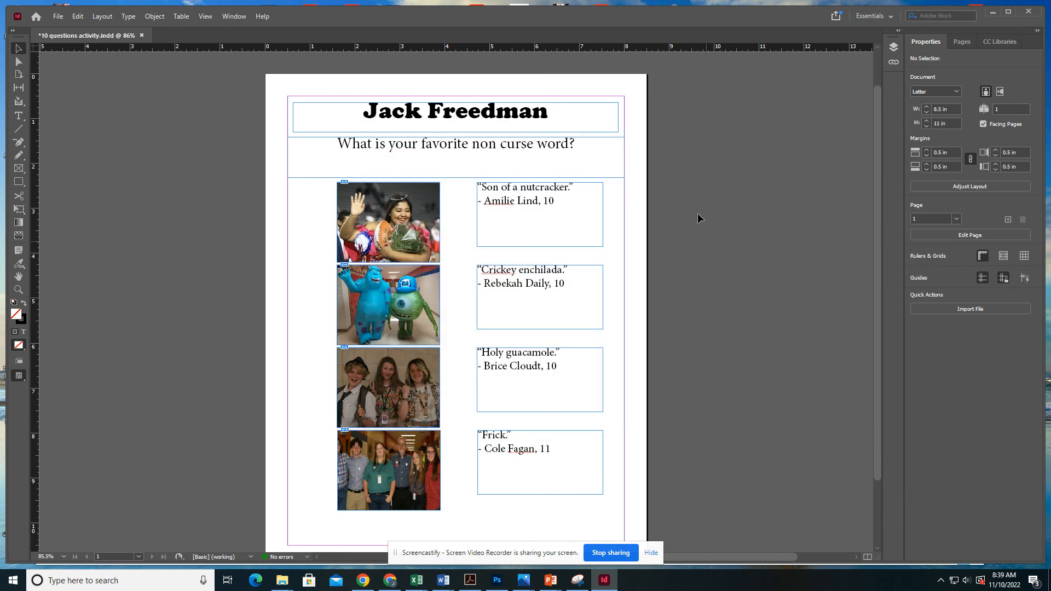
pyautogui.click(58, 16)
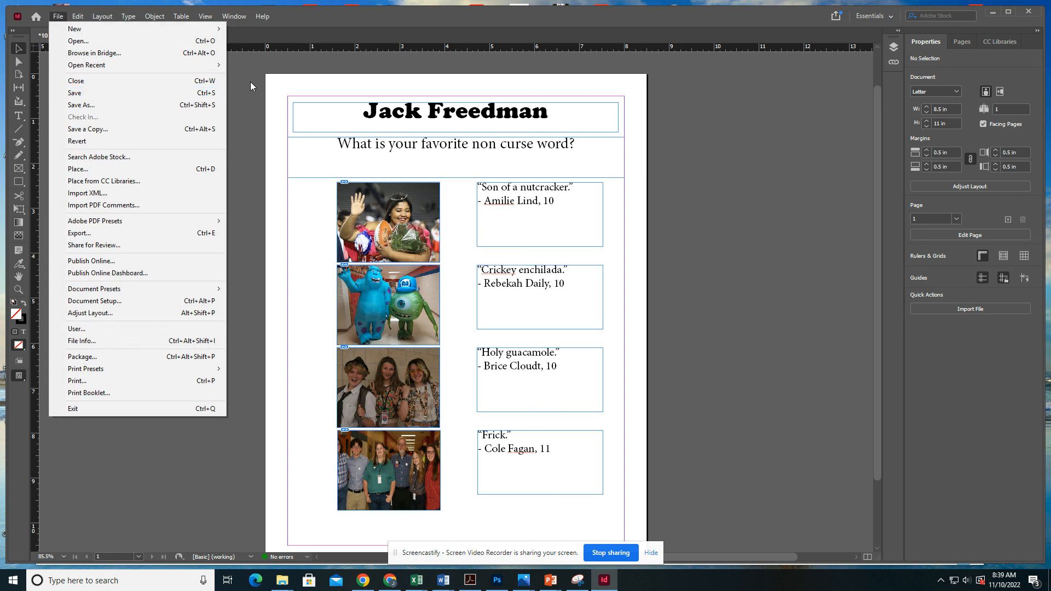